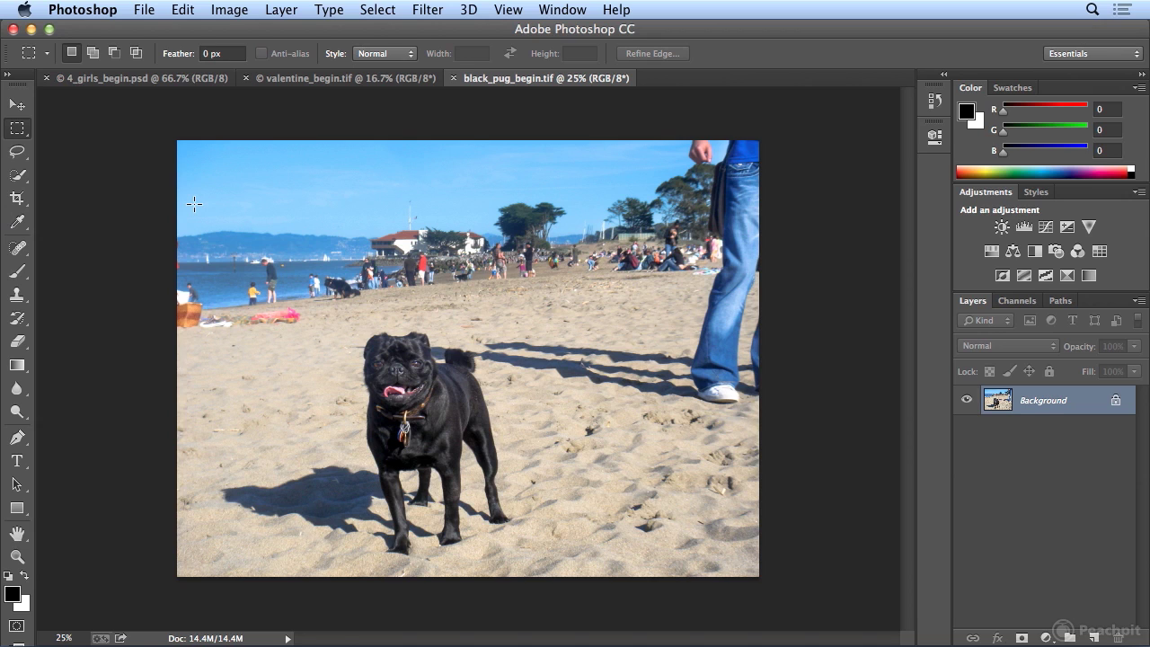
# Step: Crop the pug photo to its full height, trimming both sides to cut out the standing person and the basket
pyautogui.press('c')
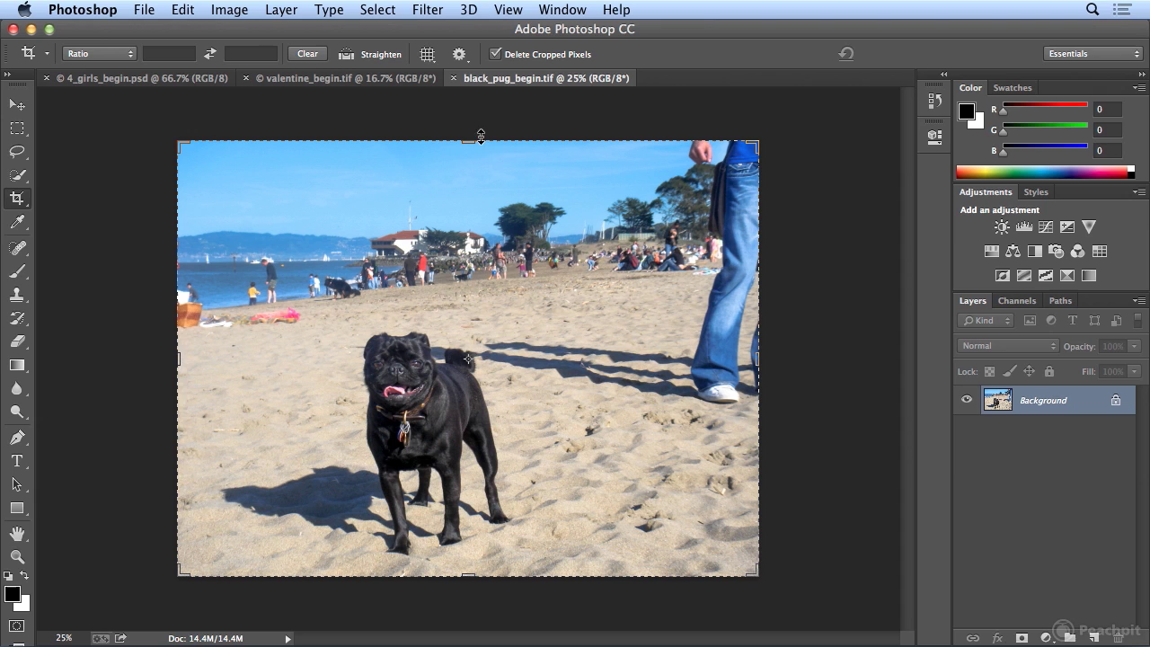
pyautogui.moveTo(469, 140)
pyautogui.mouseDown()
pyautogui.moveTo(467, 167)
pyautogui.moveTo(467, 144)
pyautogui.moveTo(466, 156)
pyautogui.mouseUp()
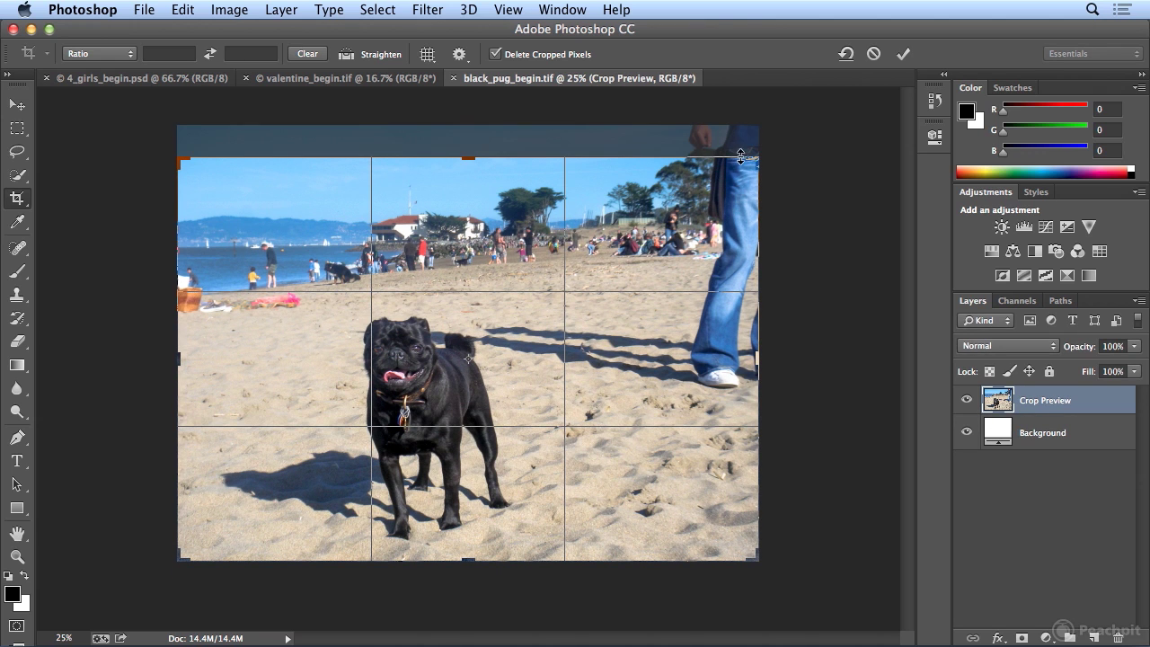
pyautogui.moveTo(759, 159); pyautogui.dragTo(749, 194)
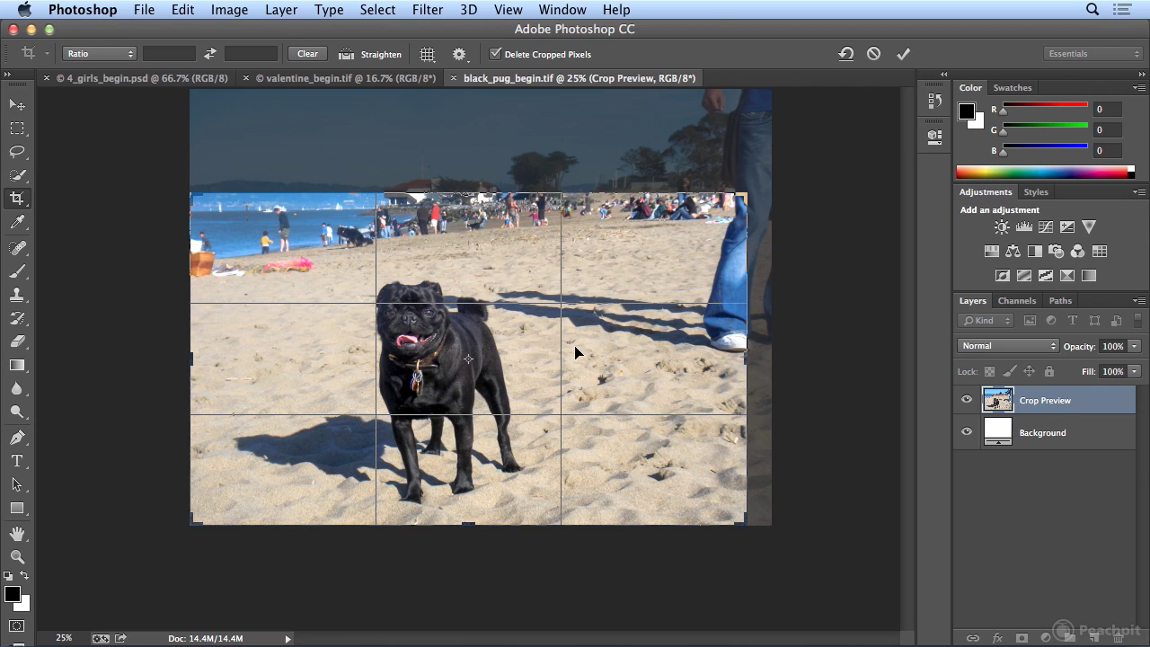
pyautogui.moveTo(747, 360); pyautogui.dragTo(696, 362)
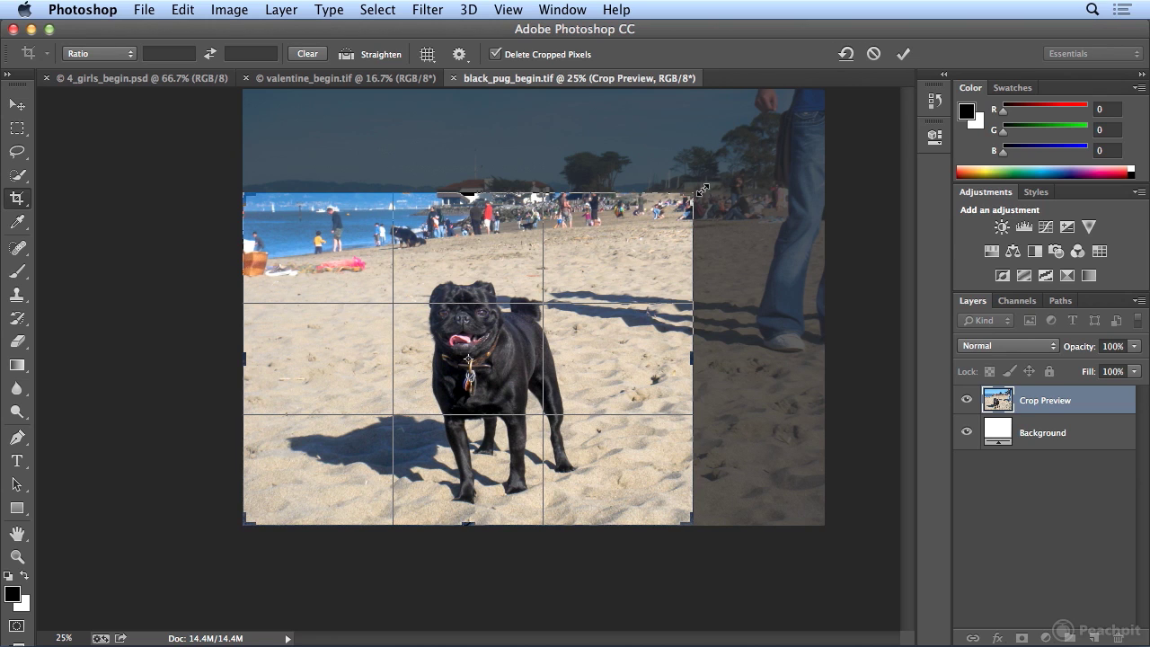
pyautogui.moveTo(692, 194); pyautogui.dragTo(753, 197)
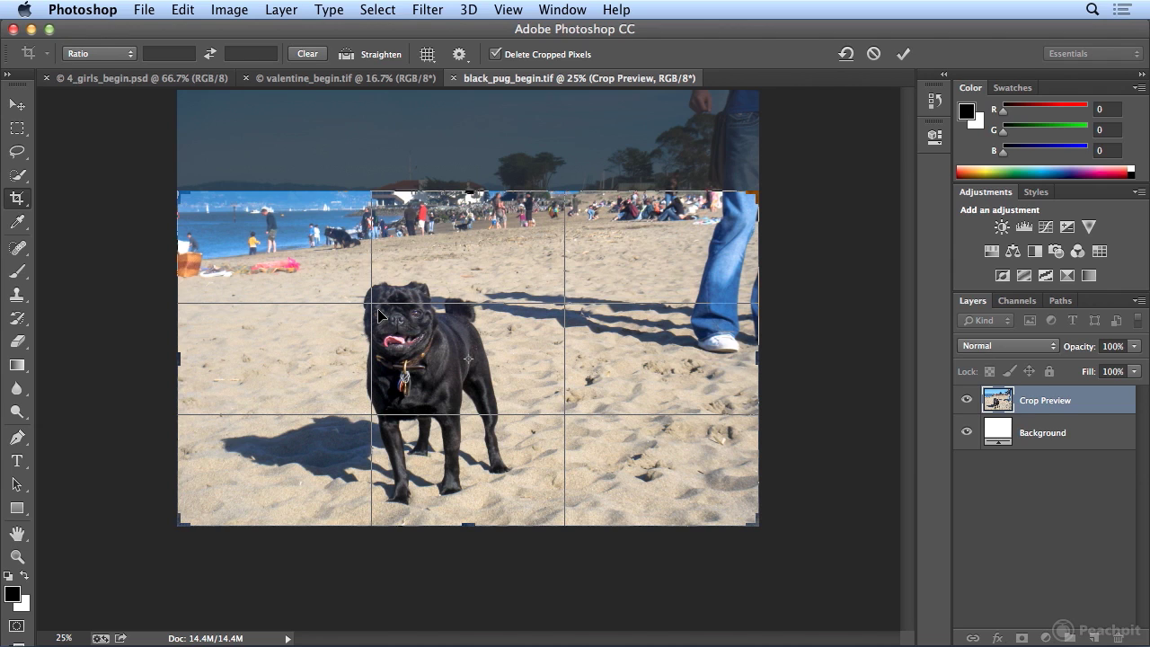
pyautogui.moveTo(471, 187); pyautogui.dragTo(471, 177)
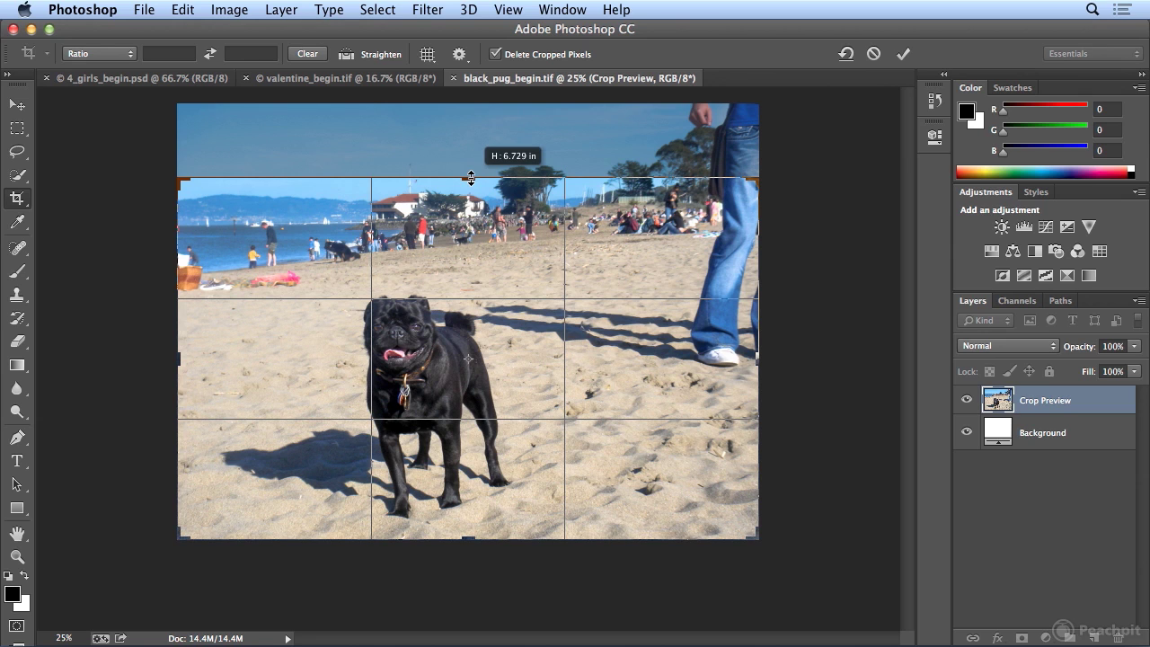
pyautogui.moveTo(184, 357); pyautogui.dragTo(199, 358)
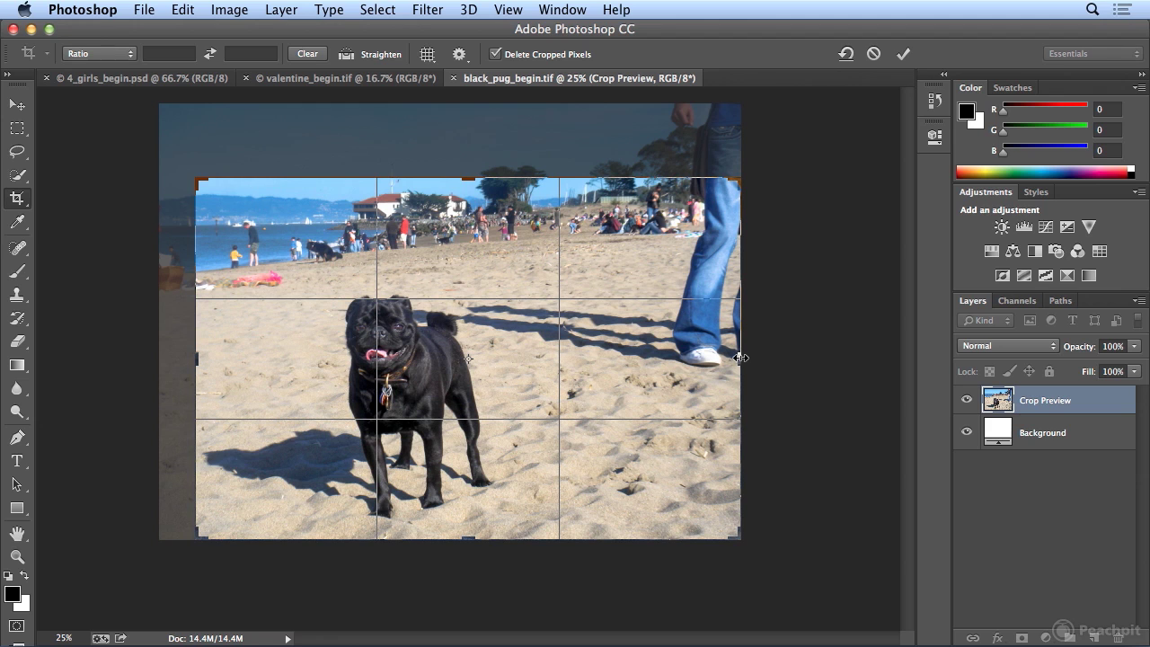
pyautogui.moveTo(738, 358); pyautogui.dragTo(699, 358)
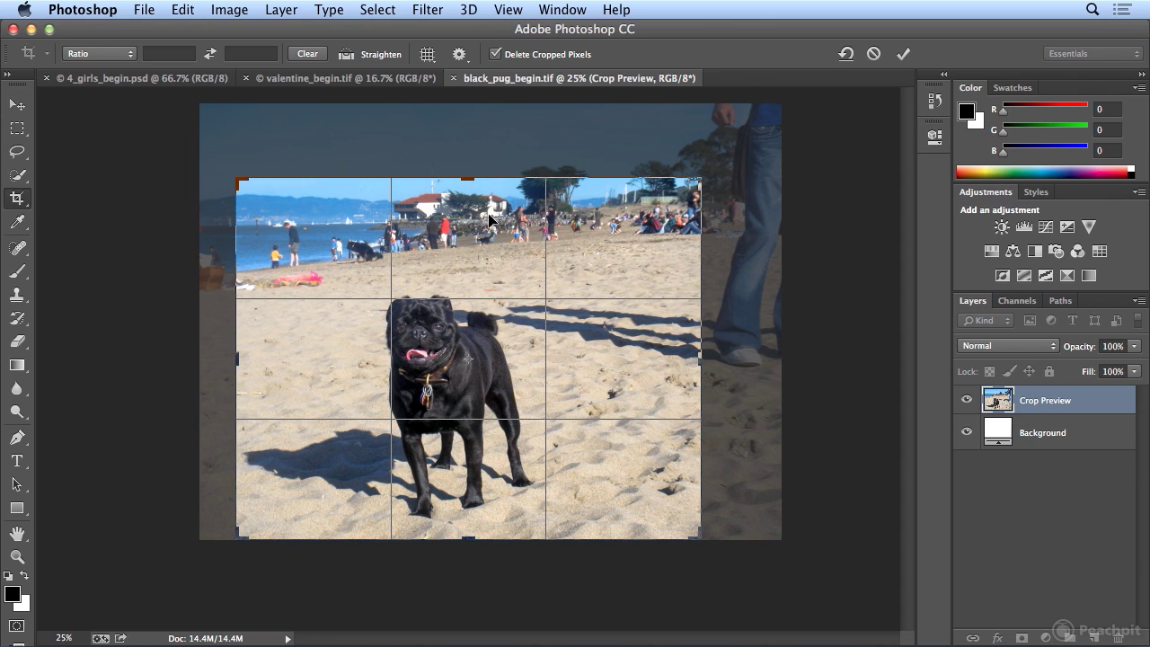
pyautogui.moveTo(467, 180); pyautogui.dragTo(465, 149)
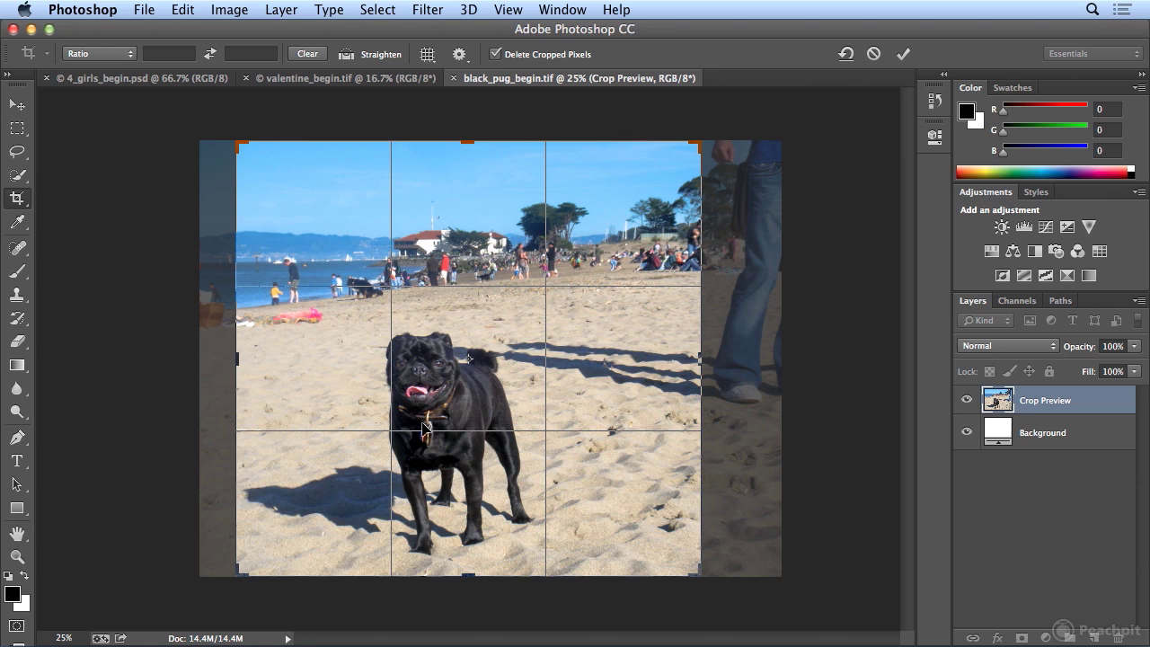
pyautogui.moveTo(691, 359)
pyautogui.mouseDown()
pyautogui.moveTo(721, 359)
pyautogui.moveTo(701, 359)
pyautogui.mouseUp()
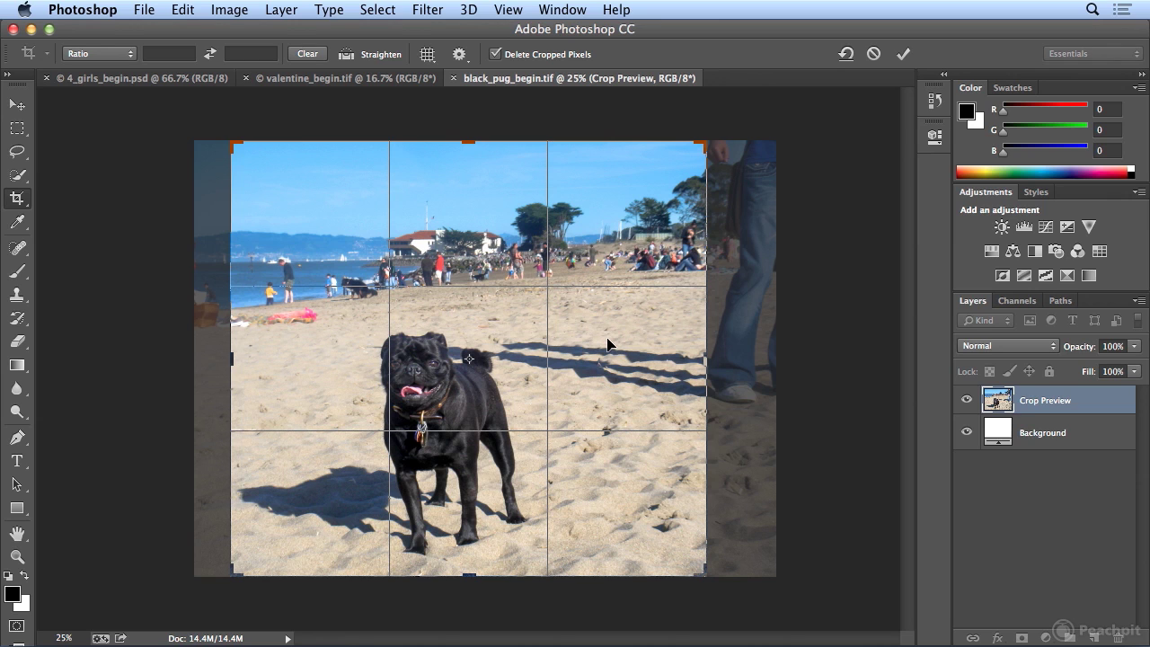
pyautogui.press('Return')
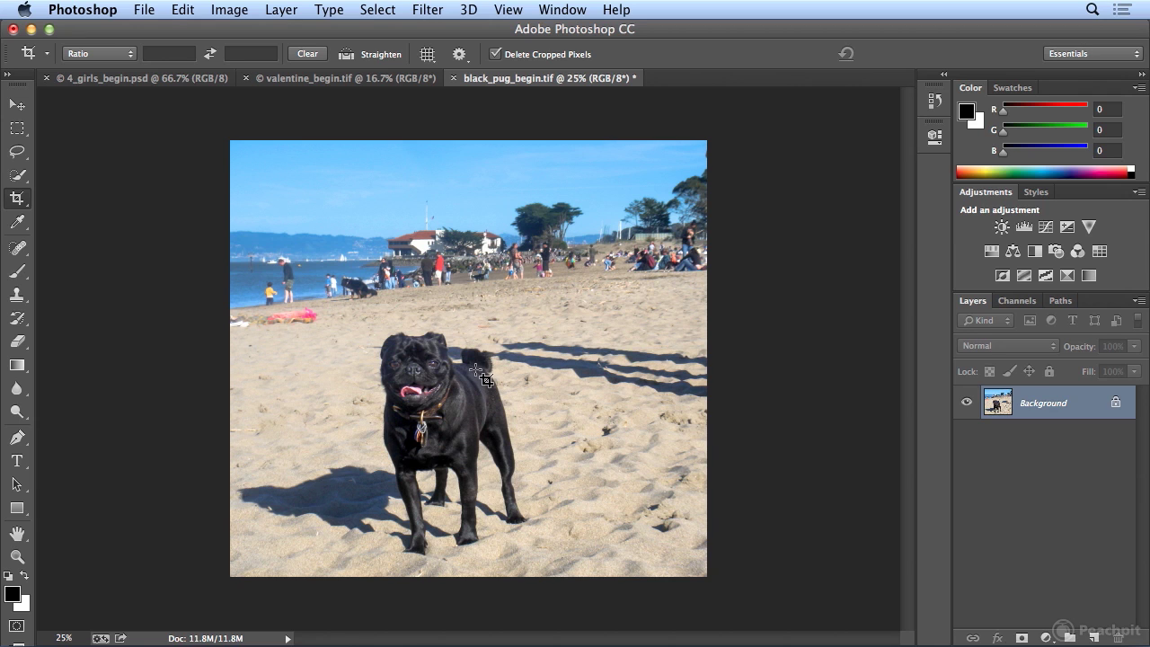
# Step: In valentine_begin.tif, start a smaller crop from the lower corner and rotate it about -9.3° to level the garage door
pyautogui.click(377, 81)
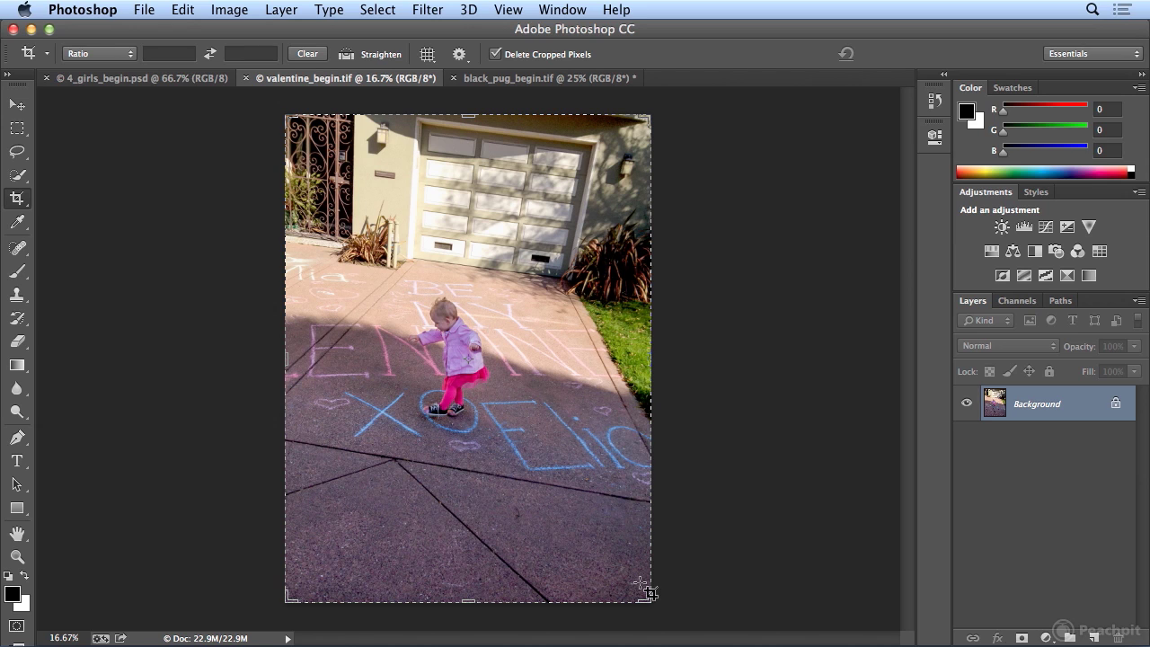
pyautogui.moveTo(647, 603); pyautogui.dragTo(633, 574)
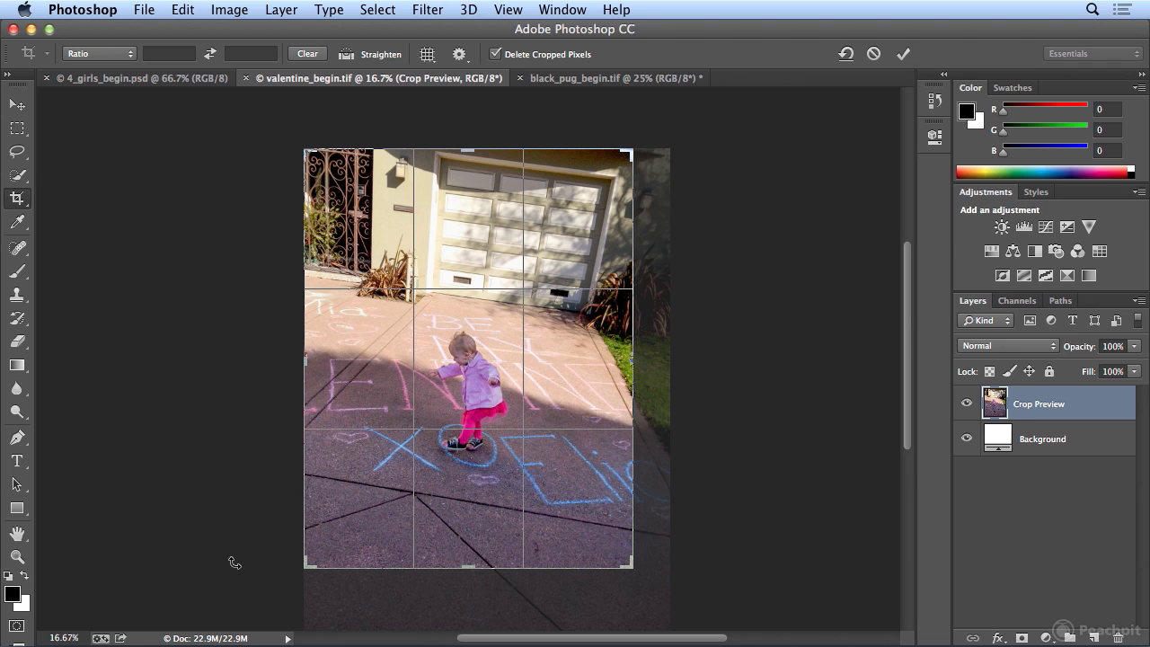
pyautogui.moveTo(235, 563); pyautogui.dragTo(226, 533)
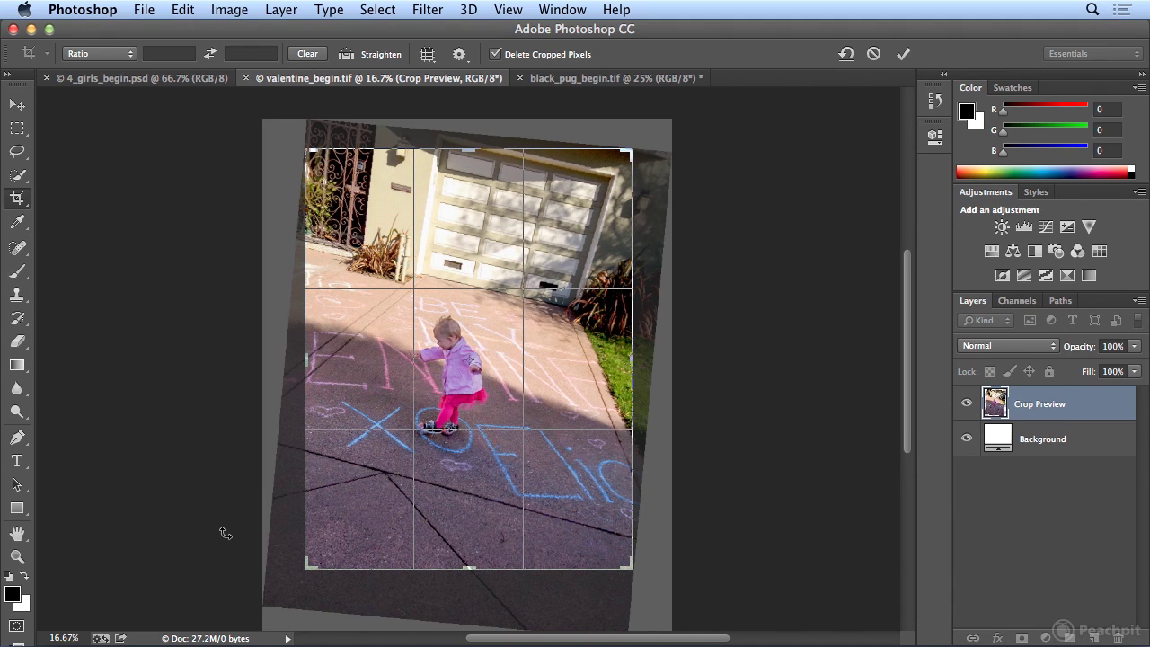
pyautogui.moveTo(226, 532); pyautogui.dragTo(235, 561)
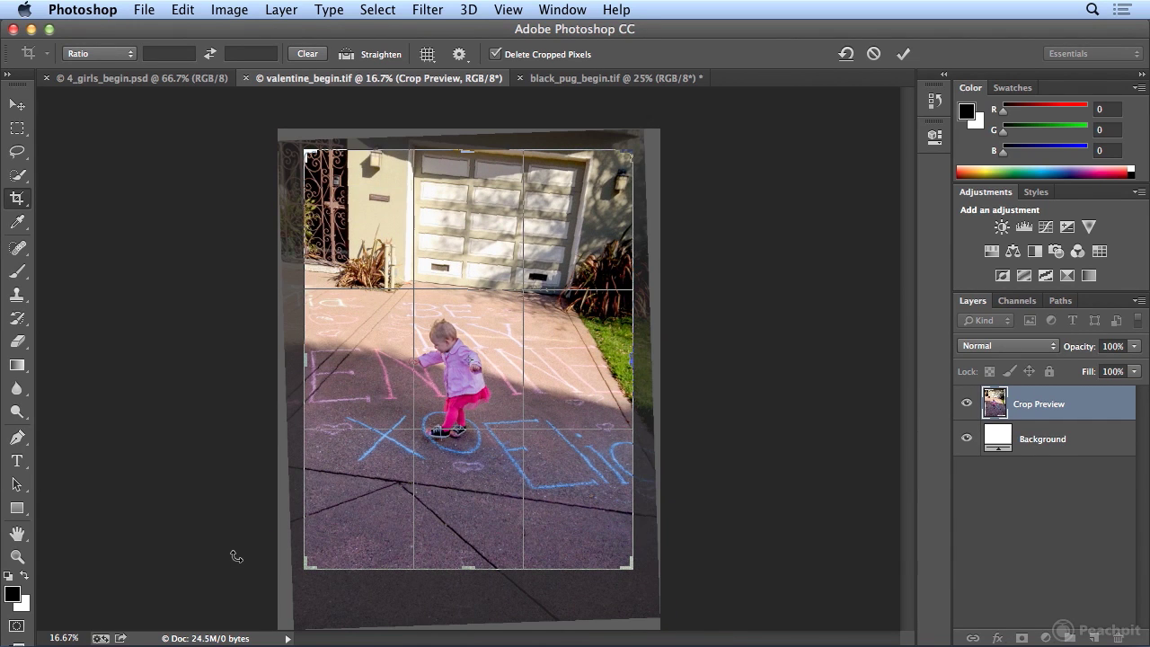
pyautogui.moveTo(236, 505)
pyautogui.mouseDown()
pyautogui.moveTo(252, 545)
pyautogui.moveTo(239, 527)
pyautogui.mouseUp()
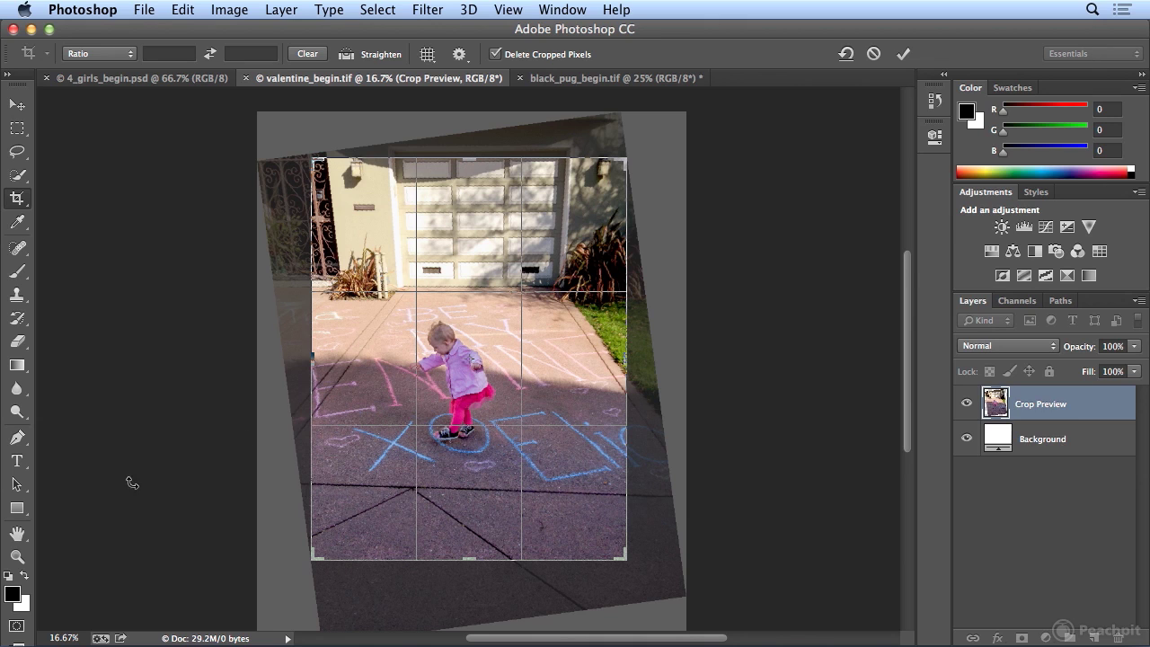
pyautogui.moveTo(192, 496)
pyautogui.mouseDown()
pyautogui.moveTo(197, 512)
pyautogui.moveTo(182, 490)
pyautogui.moveTo(197, 510)
pyautogui.mouseUp()
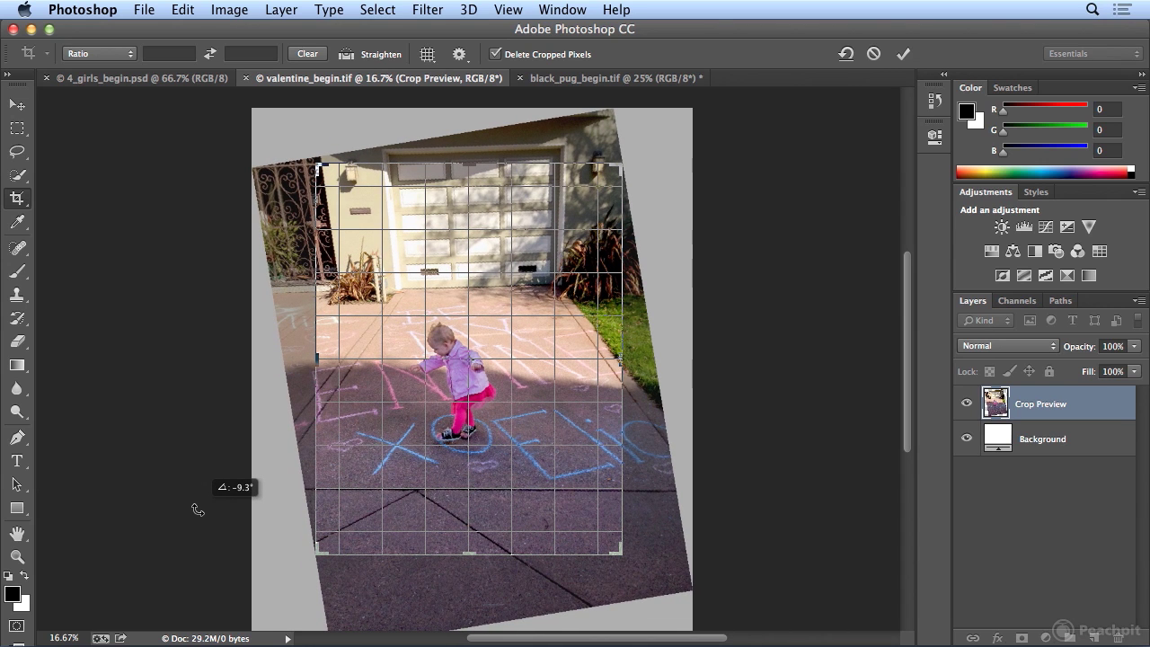
pyautogui.moveTo(198, 510); pyautogui.dragTo(198, 510)
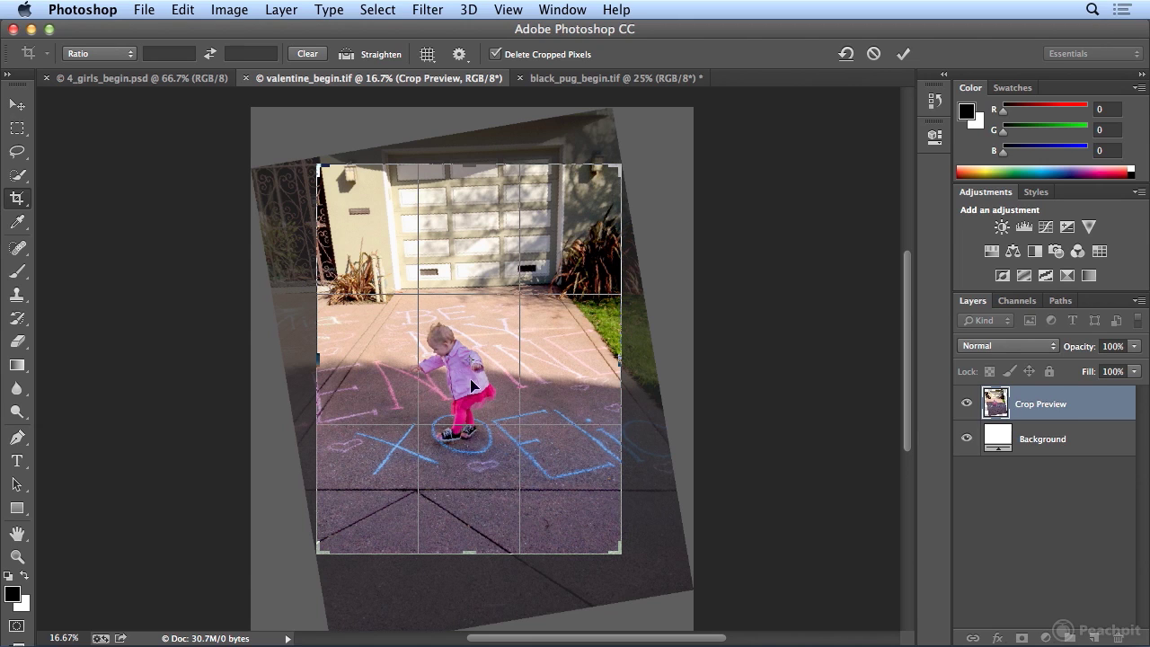
# Step: Widen the rotated crop past the photo's upper corners, trim the lower pavement, and apply the crop
pyautogui.moveTo(620, 164); pyautogui.dragTo(636, 156)
pyautogui.moveTo(466, 573); pyautogui.dragTo(467, 551)
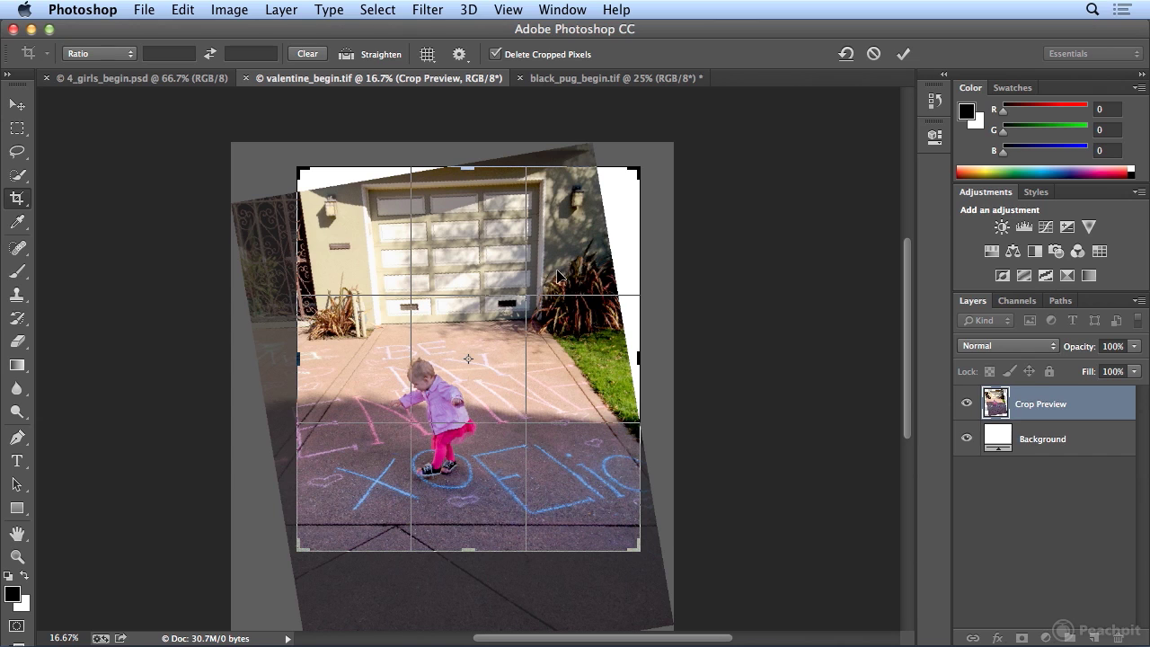
pyautogui.moveTo(637, 358); pyautogui.dragTo(635, 357)
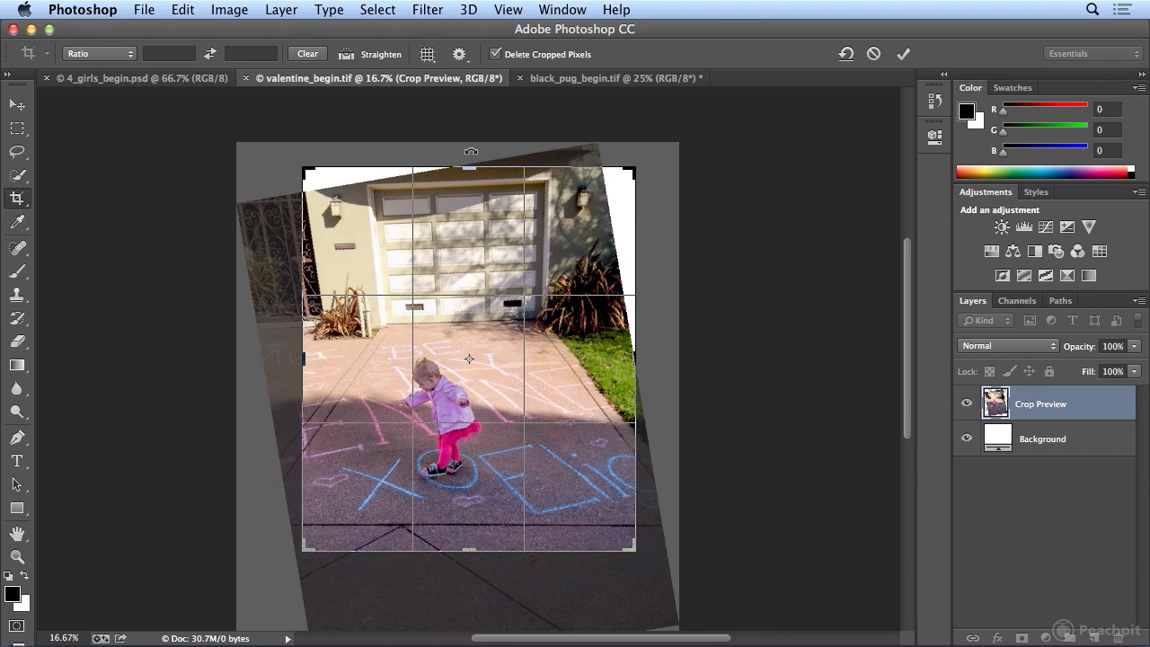
pyautogui.moveTo(470, 167); pyautogui.dragTo(470, 170)
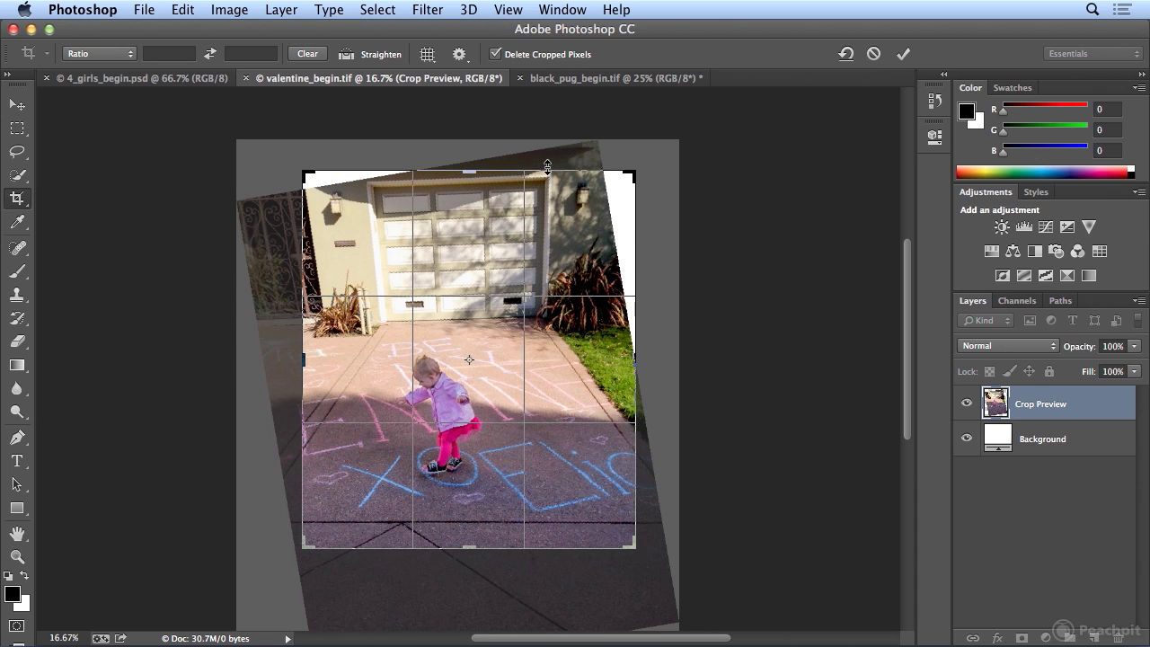
pyautogui.press('Return')
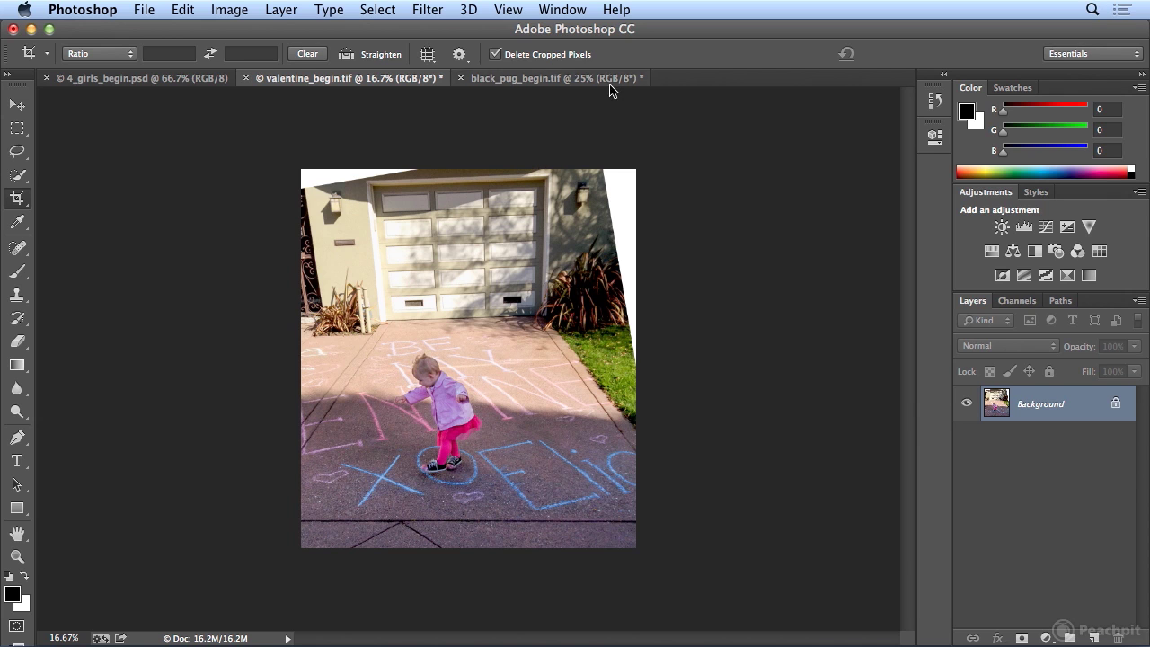
# Step: Compare the pug photo before and after cropping by stepping back and forward in its history
pyautogui.click(562, 79)
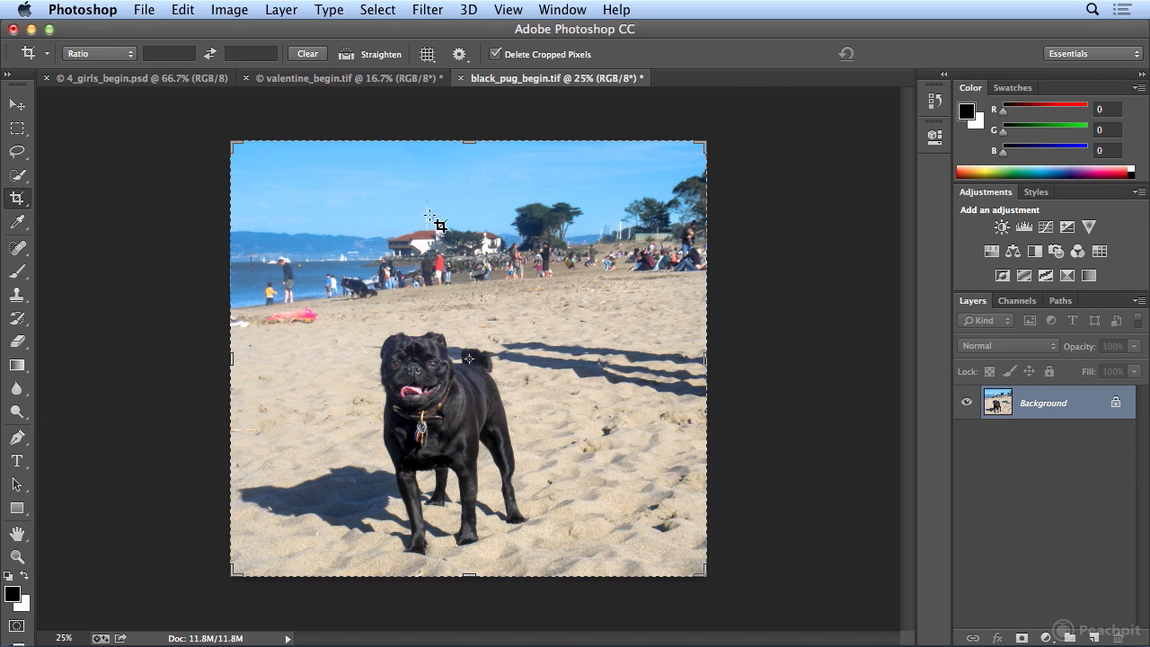
pyautogui.click(183, 9)
pyautogui.click(184, 65)
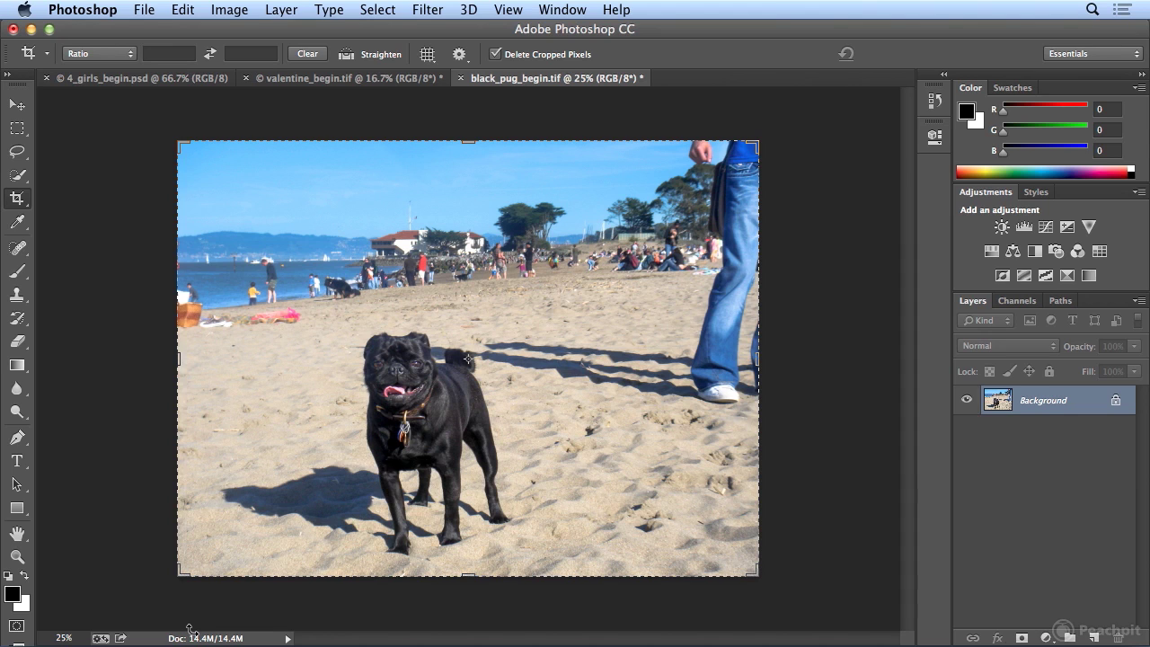
pyautogui.click(182, 10)
pyautogui.click(182, 48)
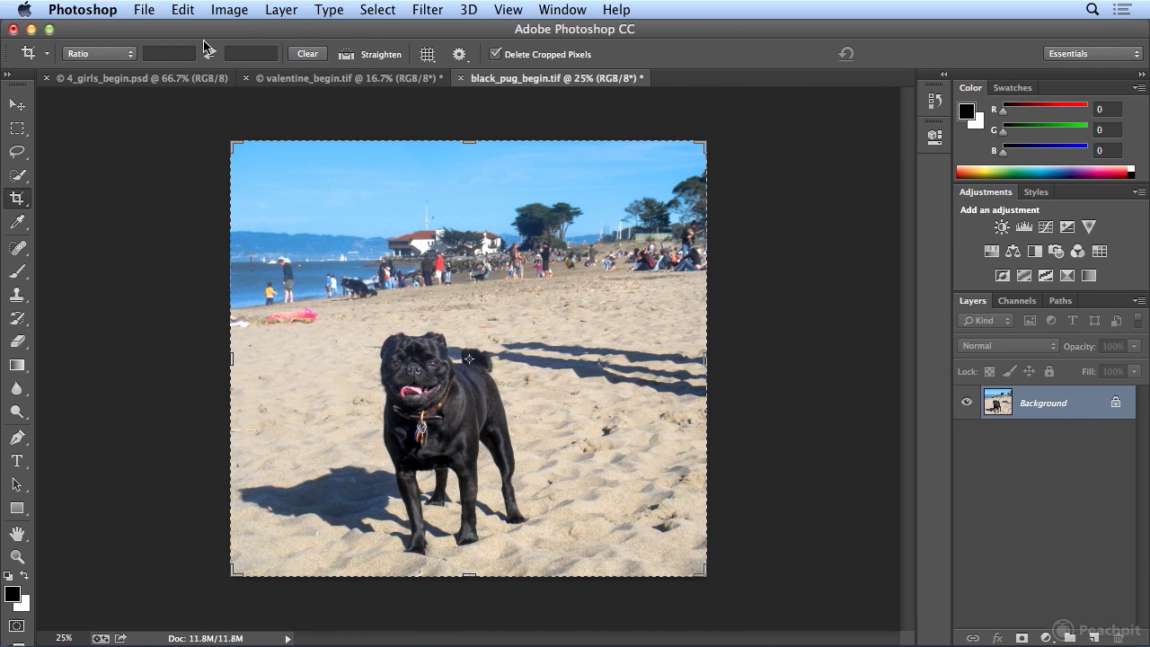
# Step: Compare valentine_begin.tif before and after its rotated crop by stepping back and forward in history
pyautogui.click(274, 79)
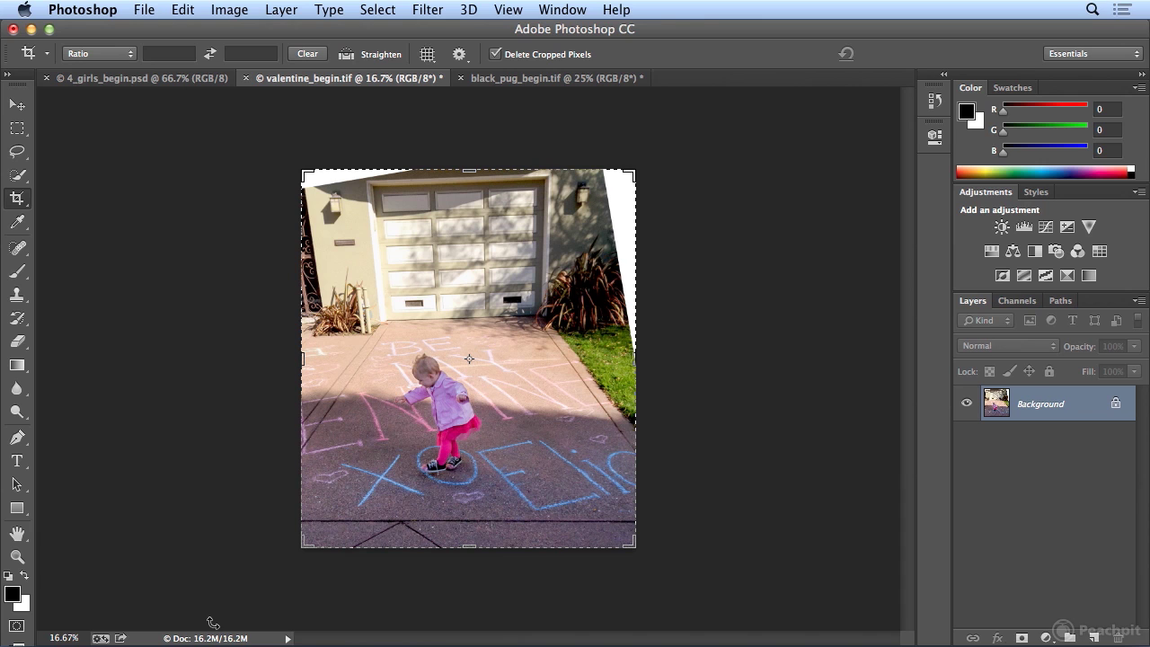
pyautogui.click(182, 11)
pyautogui.click(191, 65)
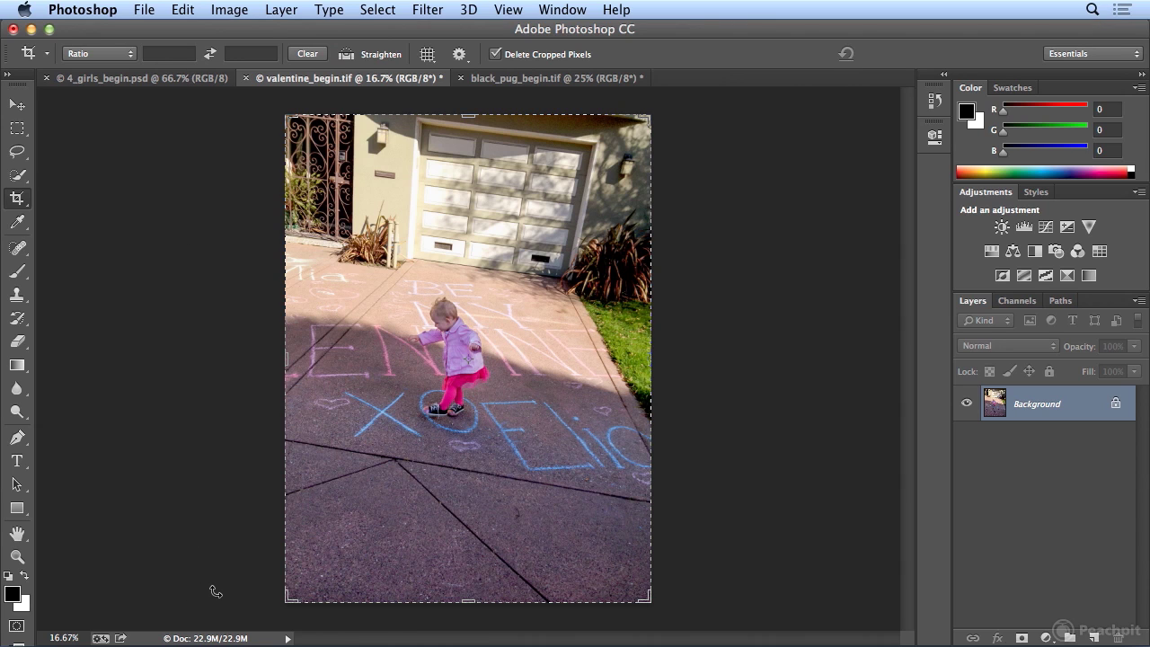
pyautogui.click(185, 10)
pyautogui.click(205, 49)
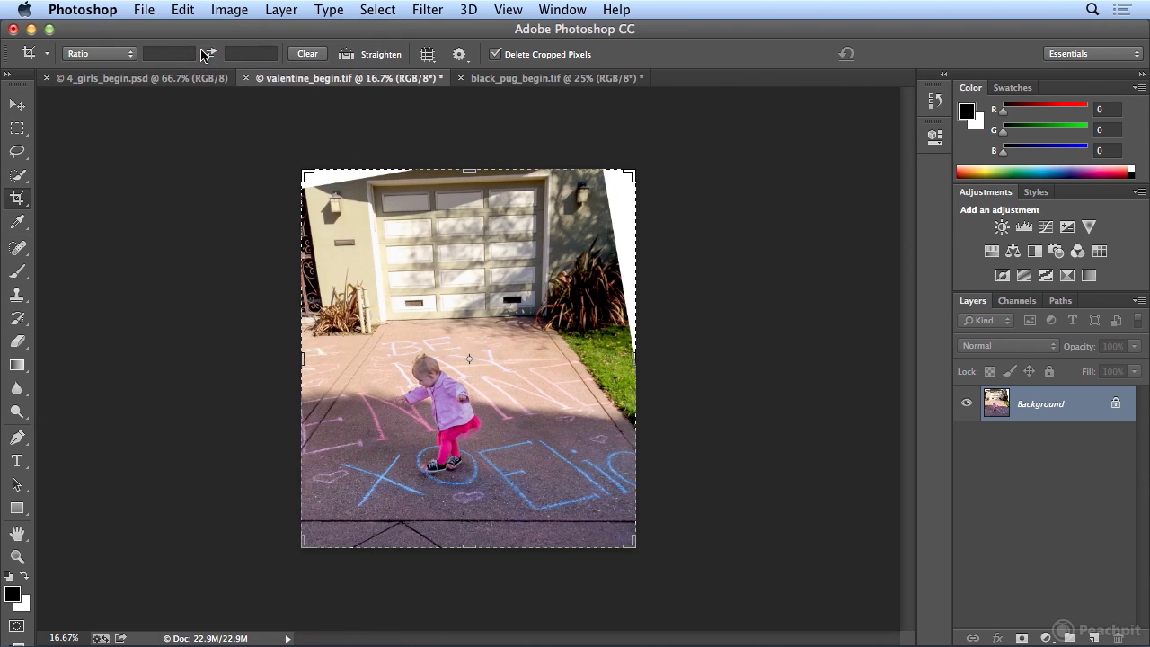
# Step: Select both empty white wedges at the photo's upper corners with the Quick Selection tool
pyautogui.click(18, 175)
pyautogui.click(618, 178)
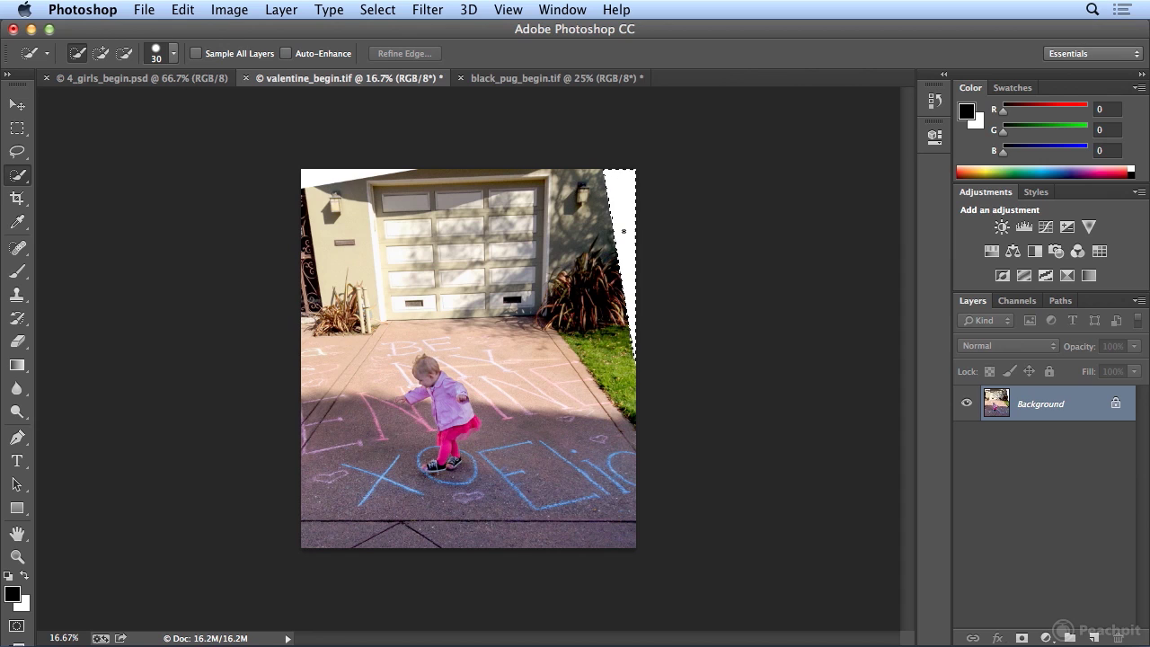
pyautogui.click(314, 182)
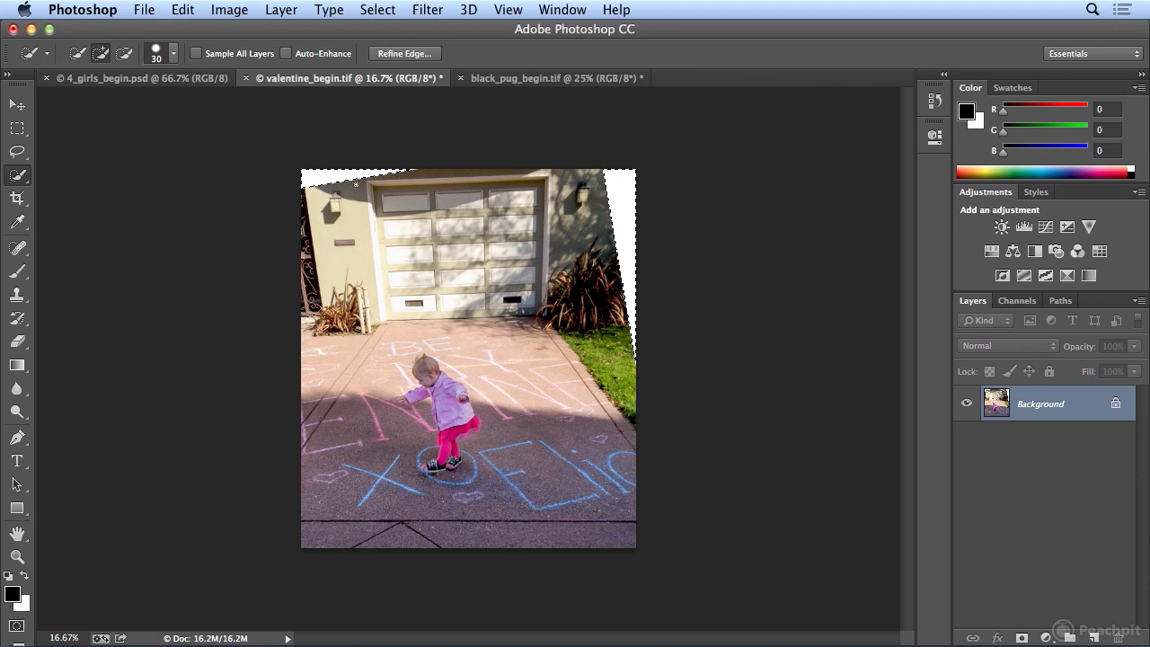
# Step: Expand the selection of the white corner wedges by 10 pixels
pyautogui.click(371, 13)
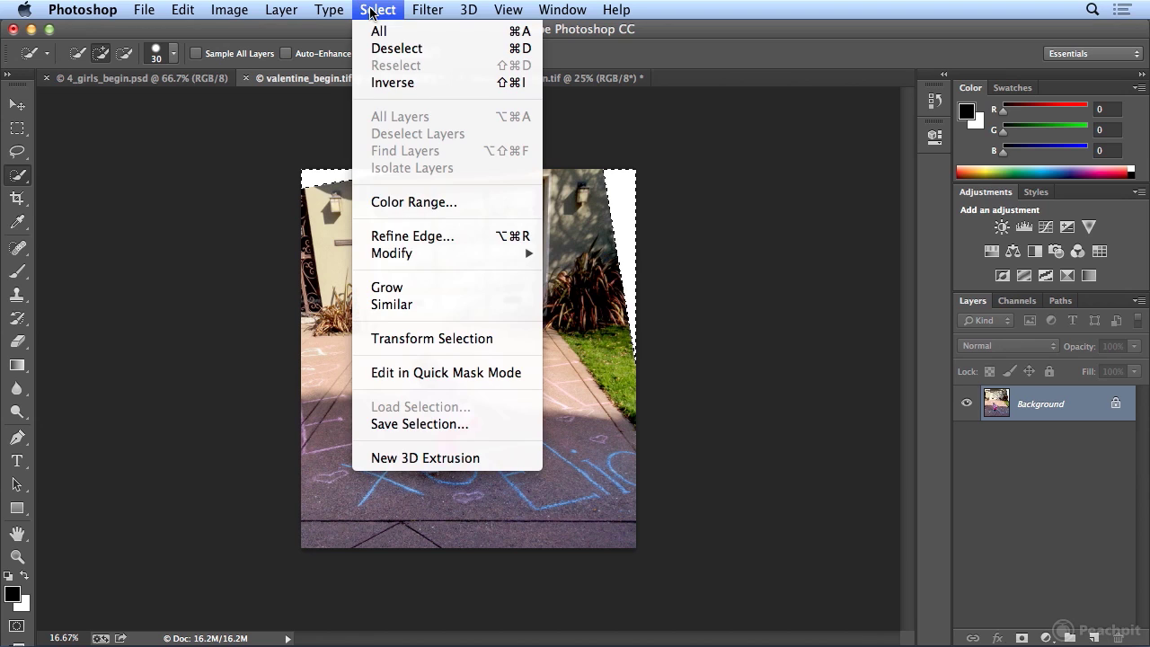
pyautogui.moveTo(436, 254)
pyautogui.click(664, 285)
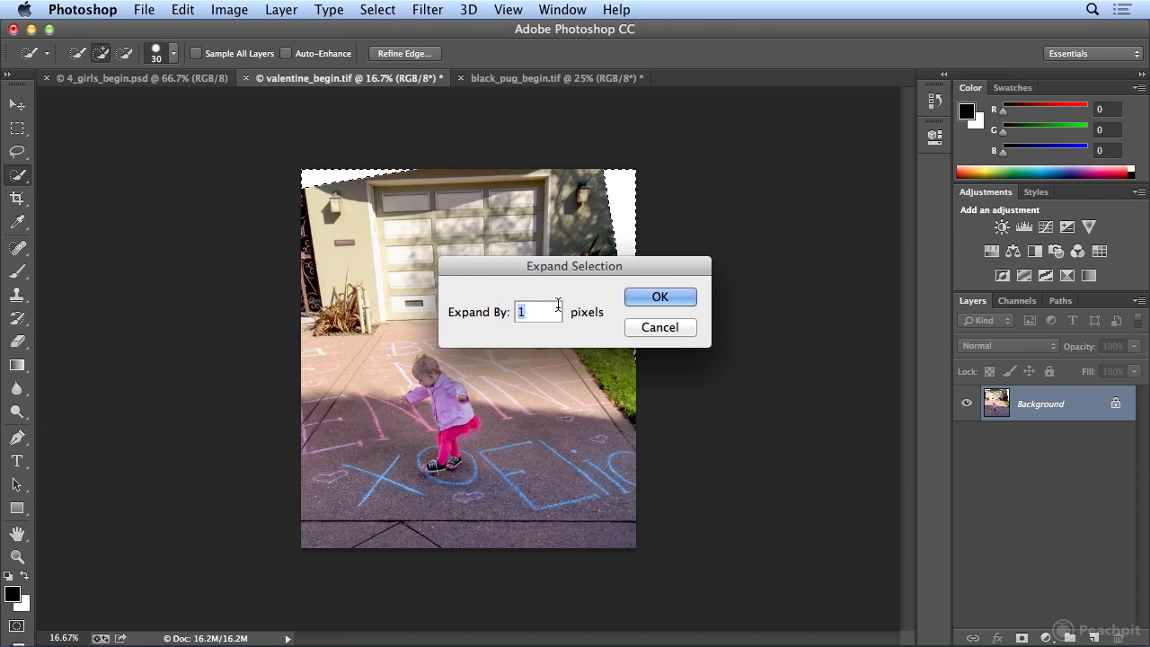
pyautogui.write('10')
pyautogui.click(652, 295)
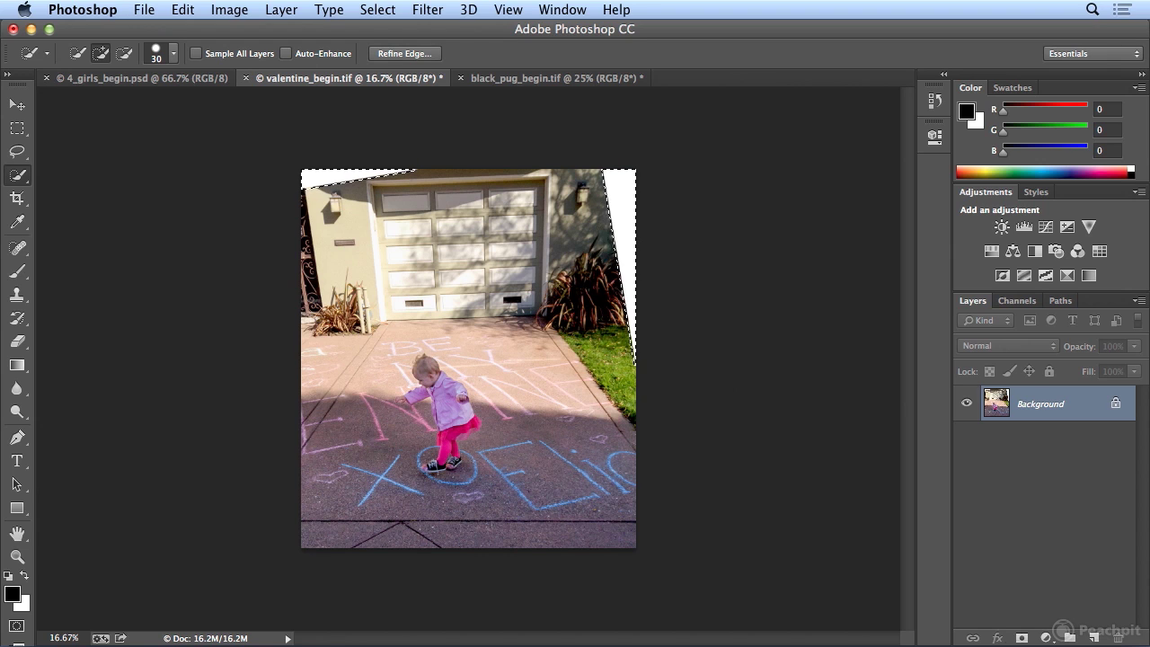
# Step: Fill the selected white corner wedges using Content-Aware contents in Normal mode at 100% opacity, and deselect
pyautogui.click(182, 9)
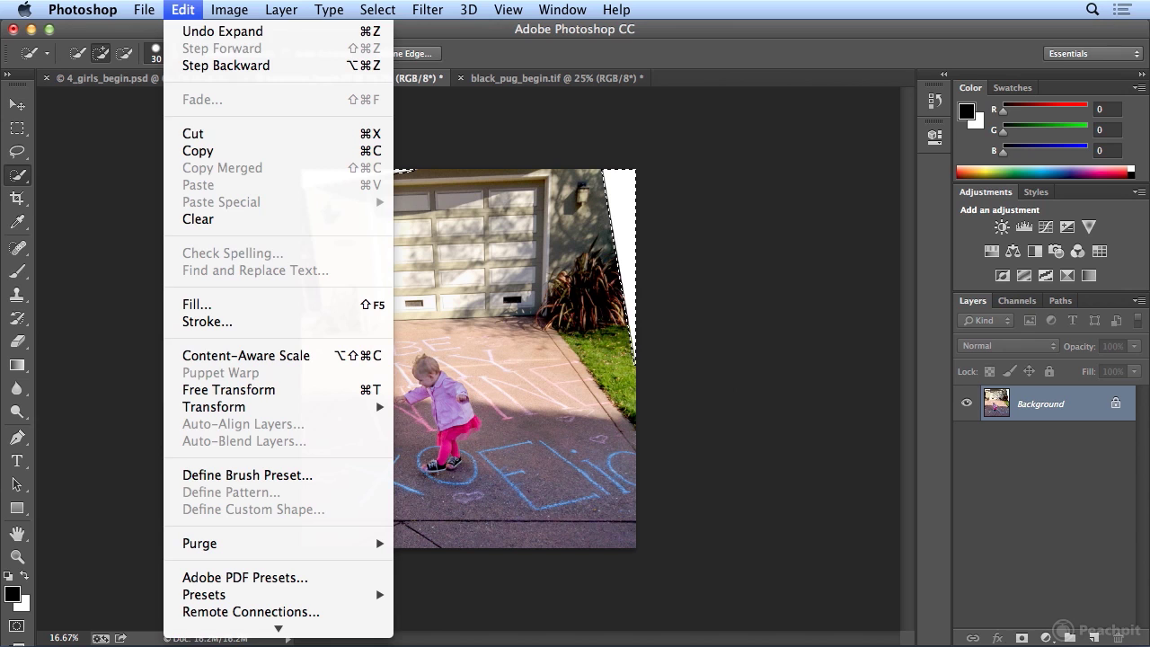
pyautogui.click(223, 300)
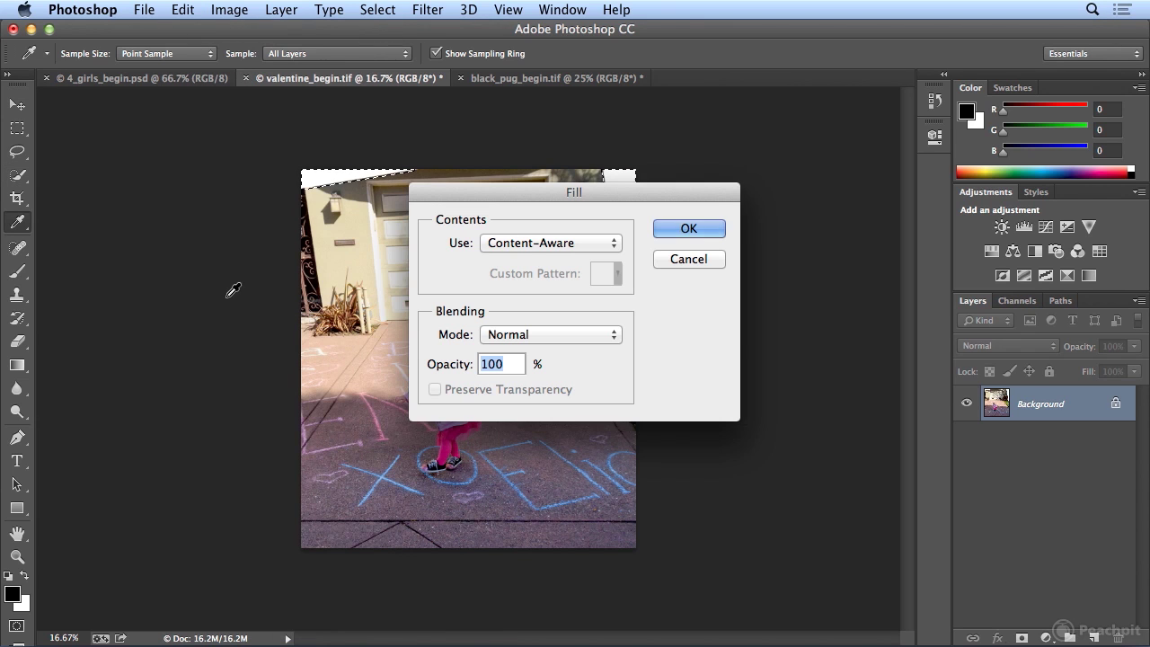
pyautogui.click(687, 229)
pyautogui.press('w')
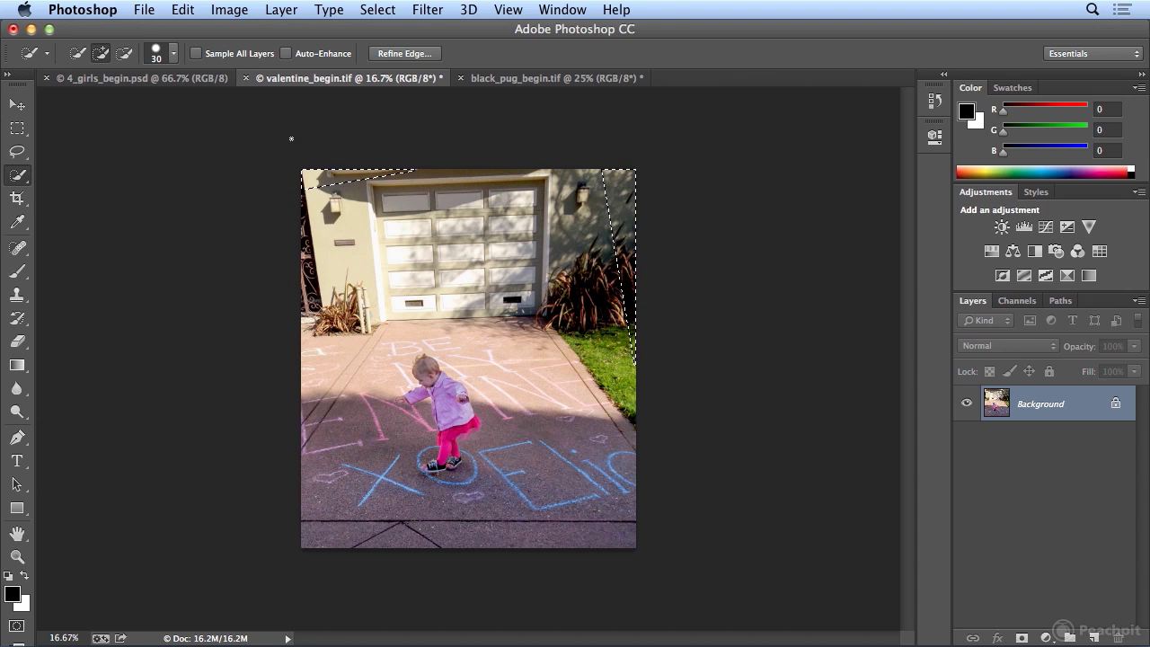
pyautogui.click(389, 13)
pyautogui.click(399, 48)
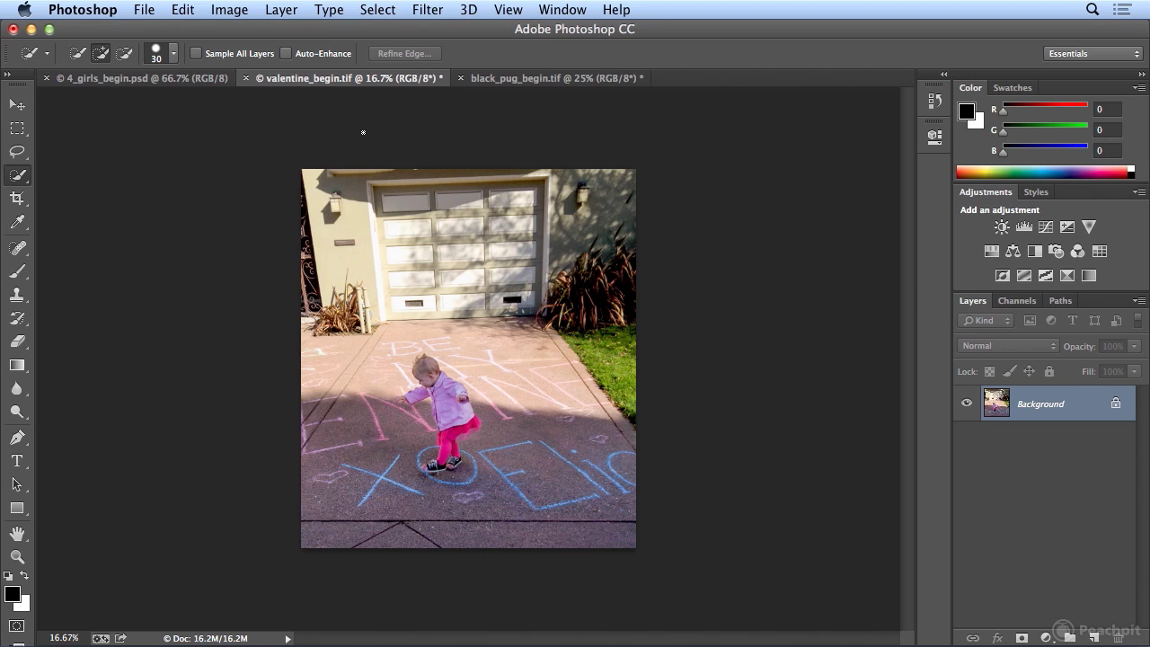
# Step: Switch to 4_girls_begin.psd and run the automated Crop and Straighten Photos command on the scanned print
pyautogui.click(121, 81)
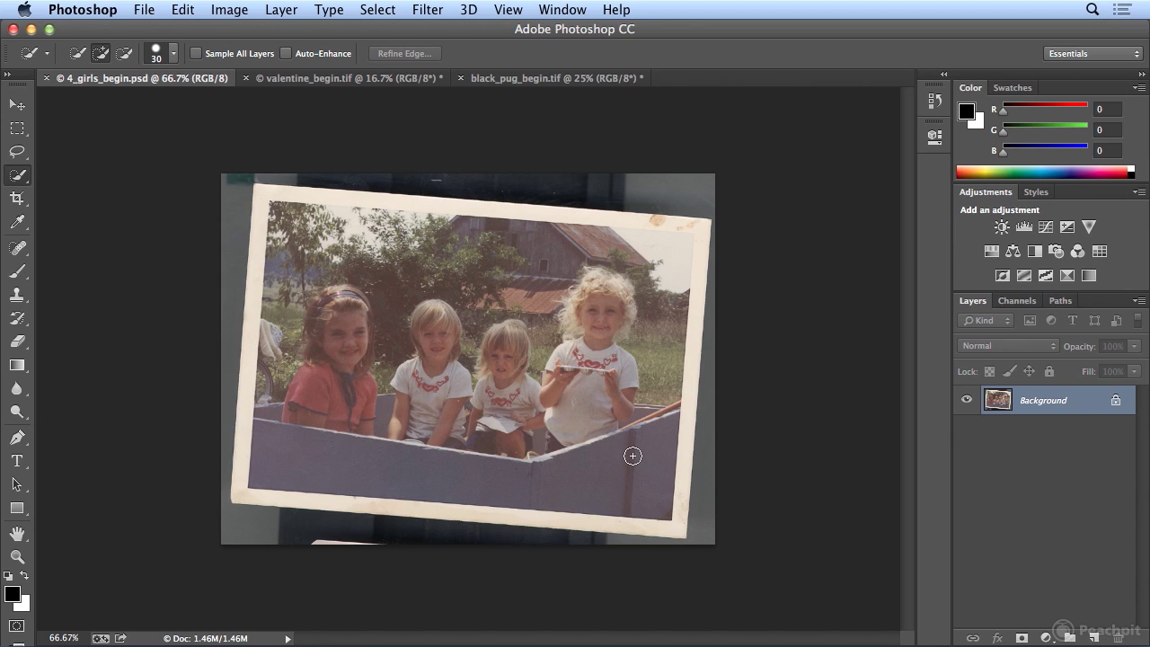
pyautogui.click(151, 13)
pyautogui.moveTo(191, 409)
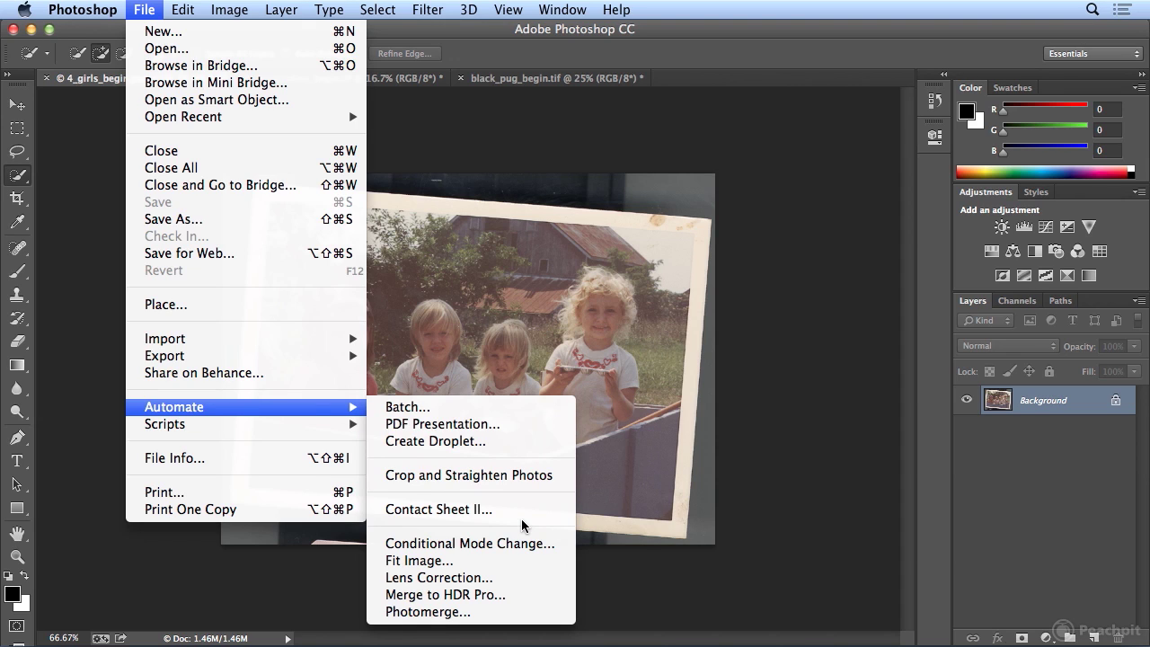
pyautogui.click(565, 477)
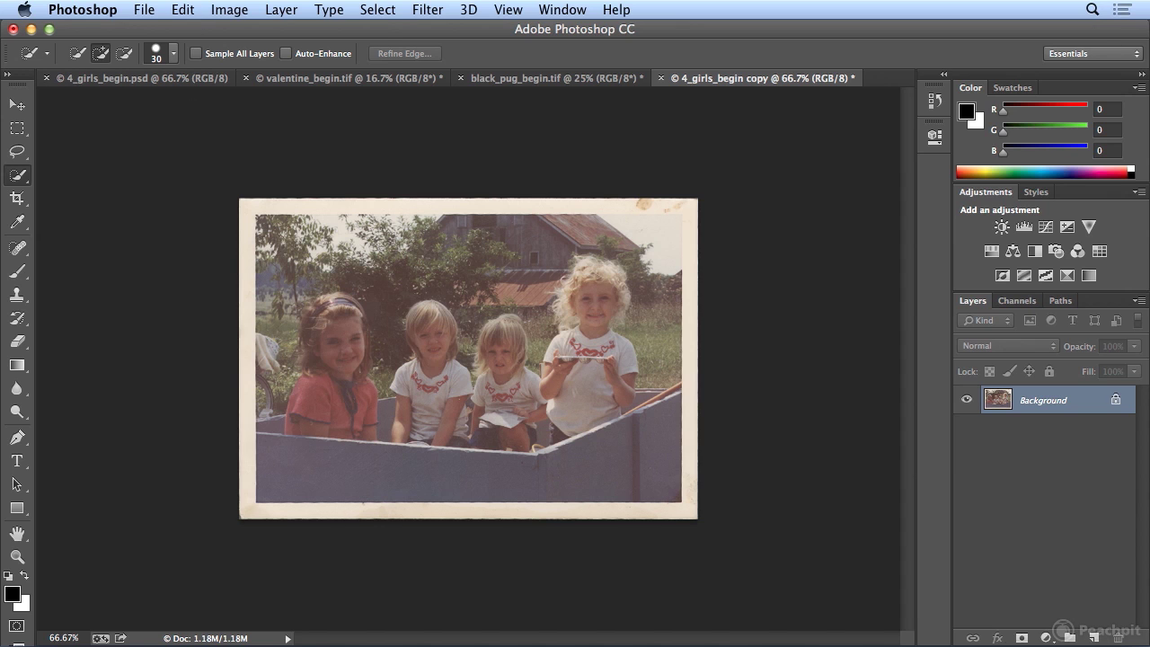
# Step: Correct the straightened photo copy with Auto Color, Auto Tone and Auto Contrast
pyautogui.click(229, 9)
pyautogui.click(248, 134)
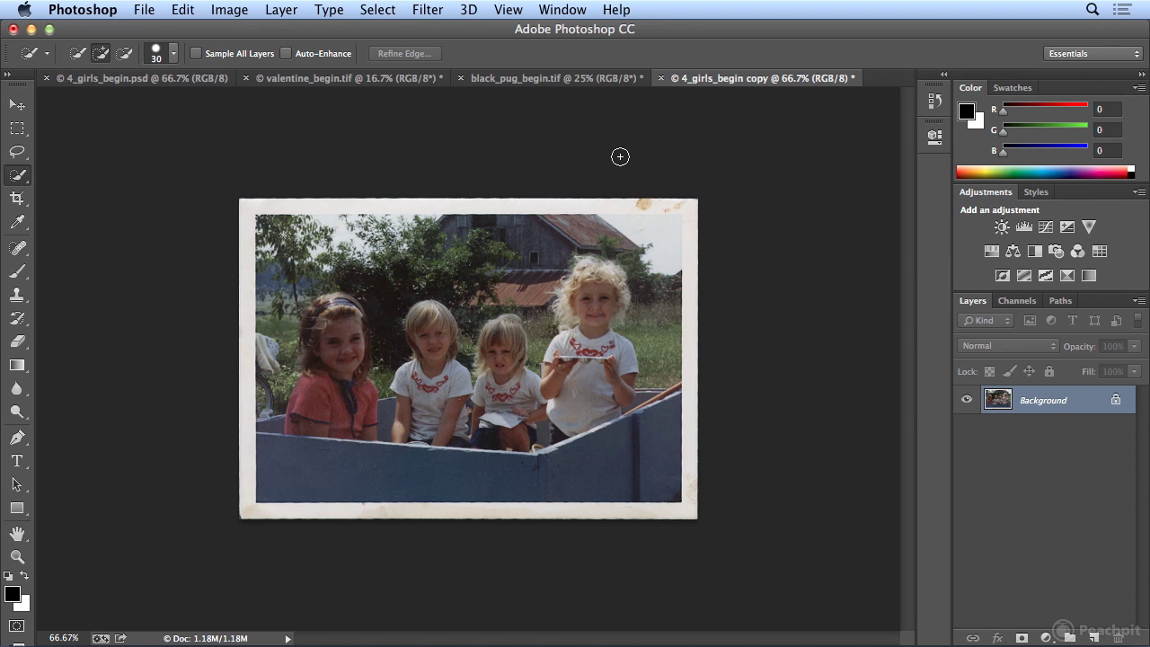
pyautogui.click(240, 13)
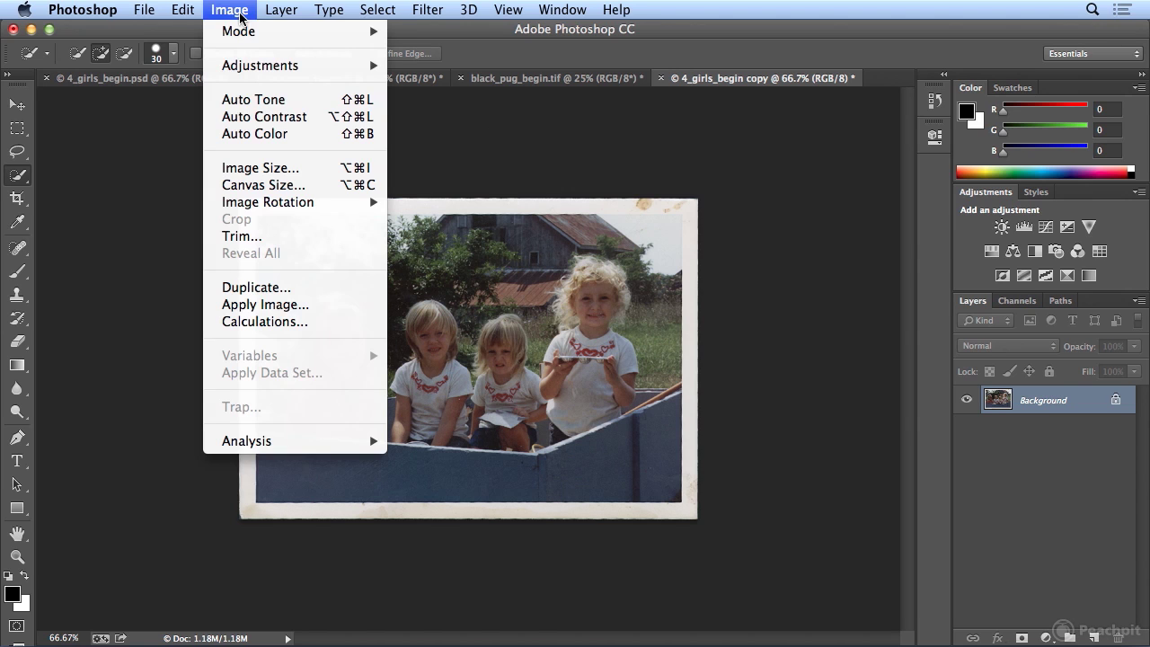
pyautogui.click(238, 99)
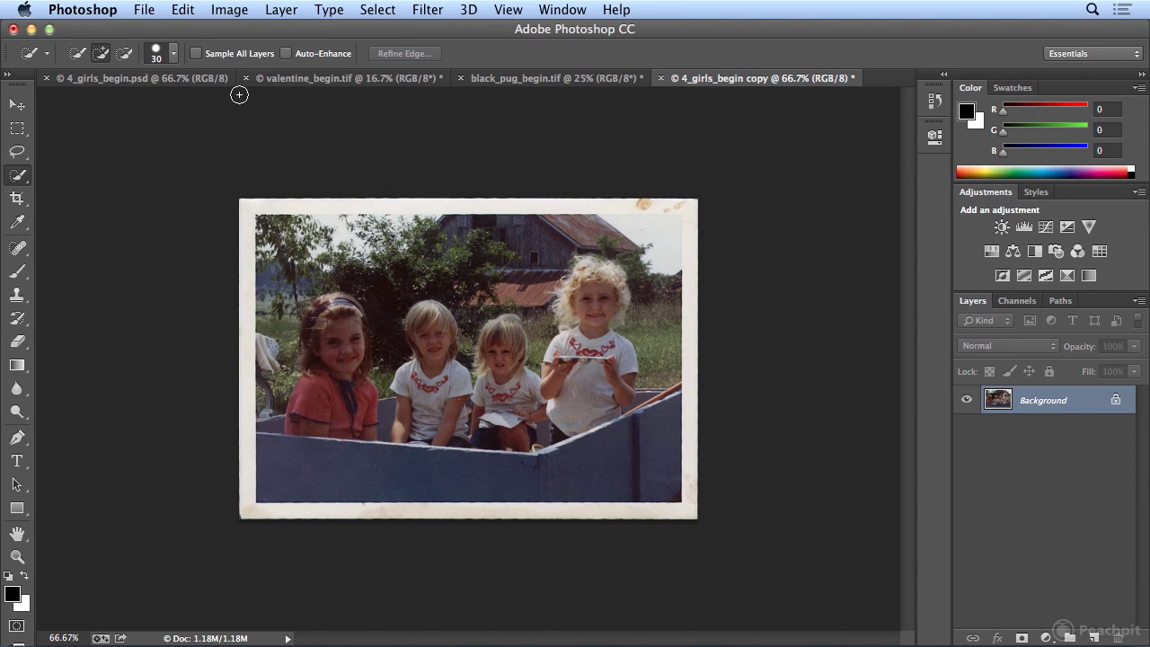
pyautogui.click(235, 11)
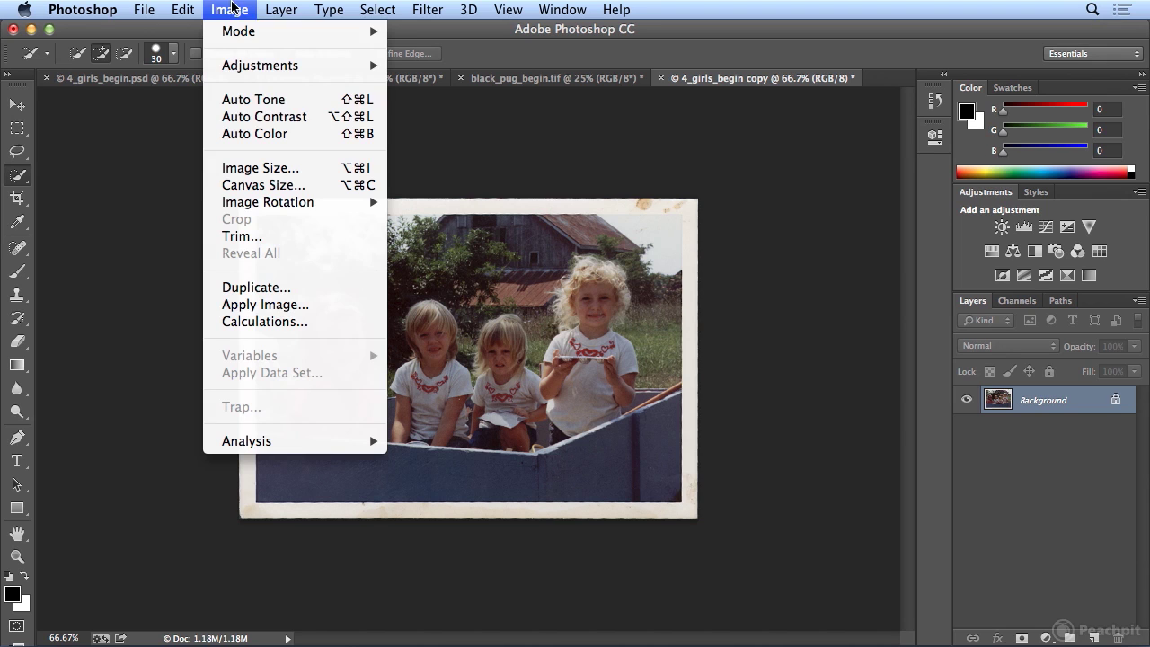
pyautogui.click(248, 116)
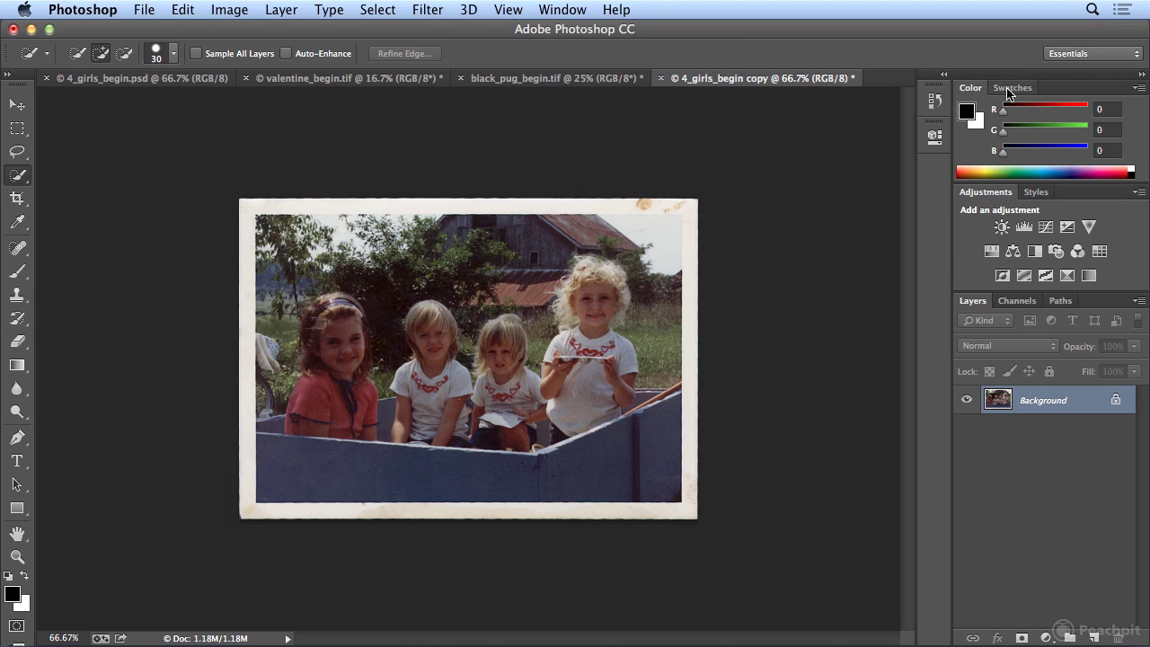
# Step: Compare the corrected photo with its cropped state and its original scan in the history, ending on the Auto Contrast state
pyautogui.click(934, 101)
pyautogui.moveTo(912, 177); pyautogui.dragTo(909, 416)
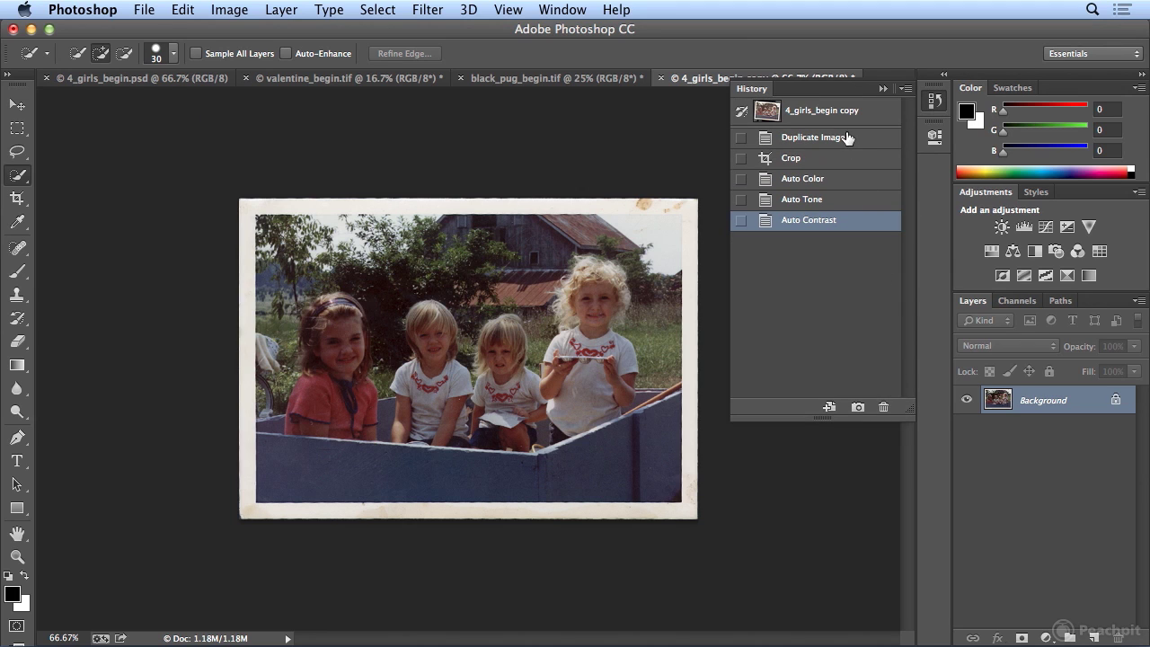
pyautogui.click(834, 158)
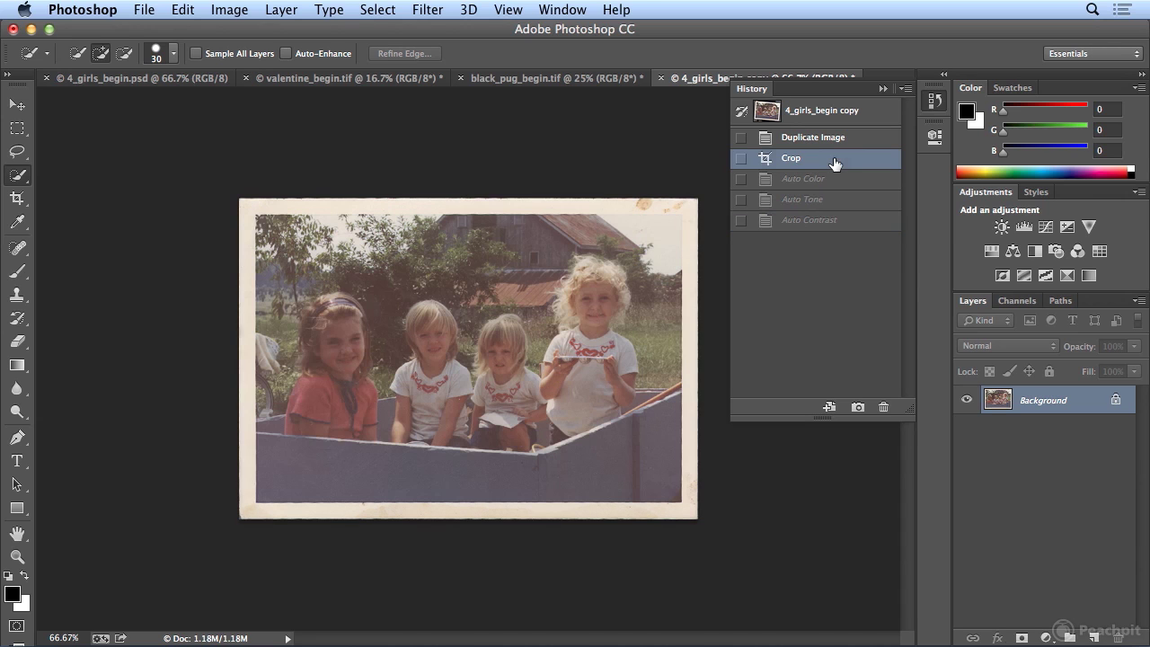
pyautogui.click(832, 222)
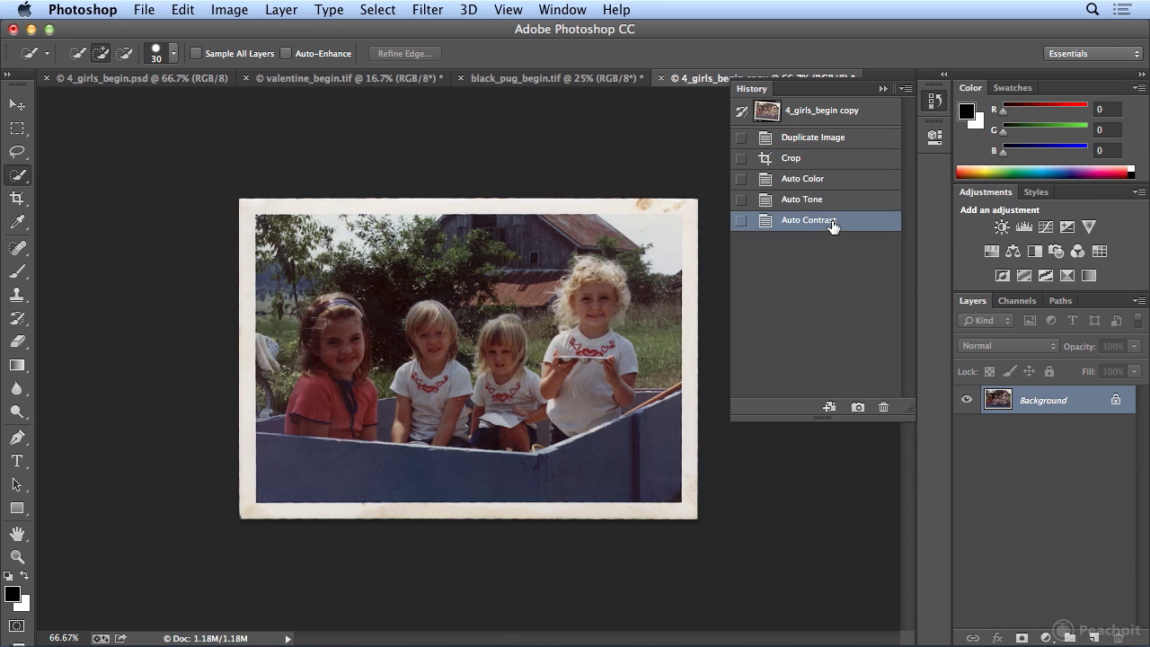
pyautogui.click(844, 120)
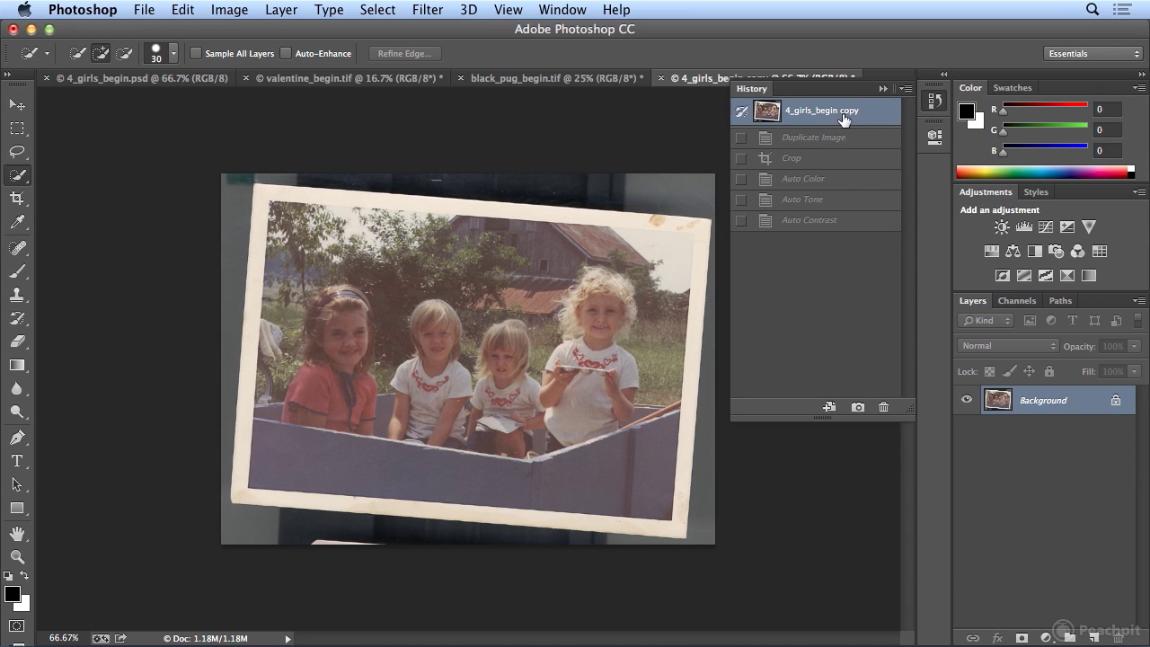
pyautogui.click(830, 222)
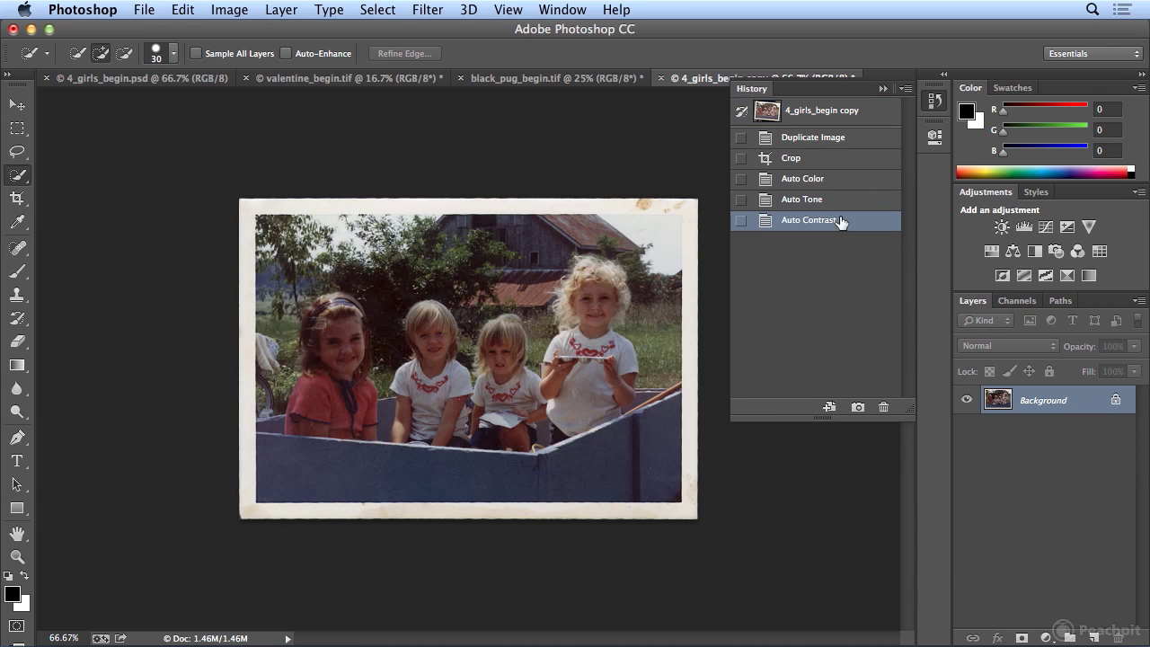
pyautogui.click(935, 101)
pyautogui.click(143, 10)
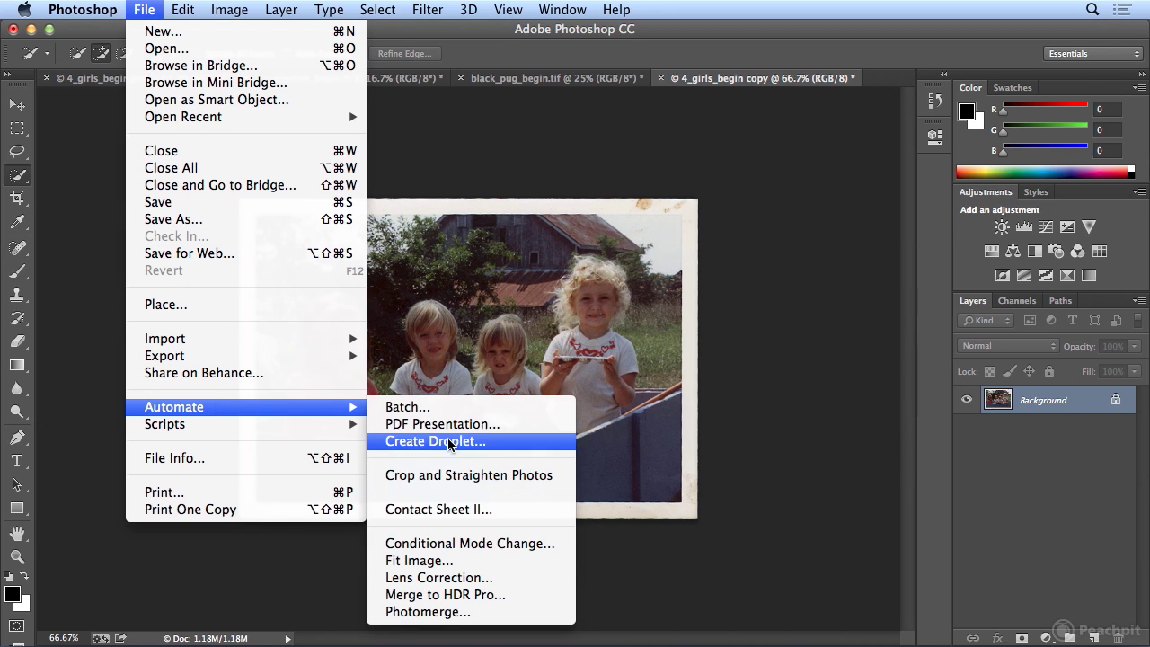
pyautogui.click(482, 53)
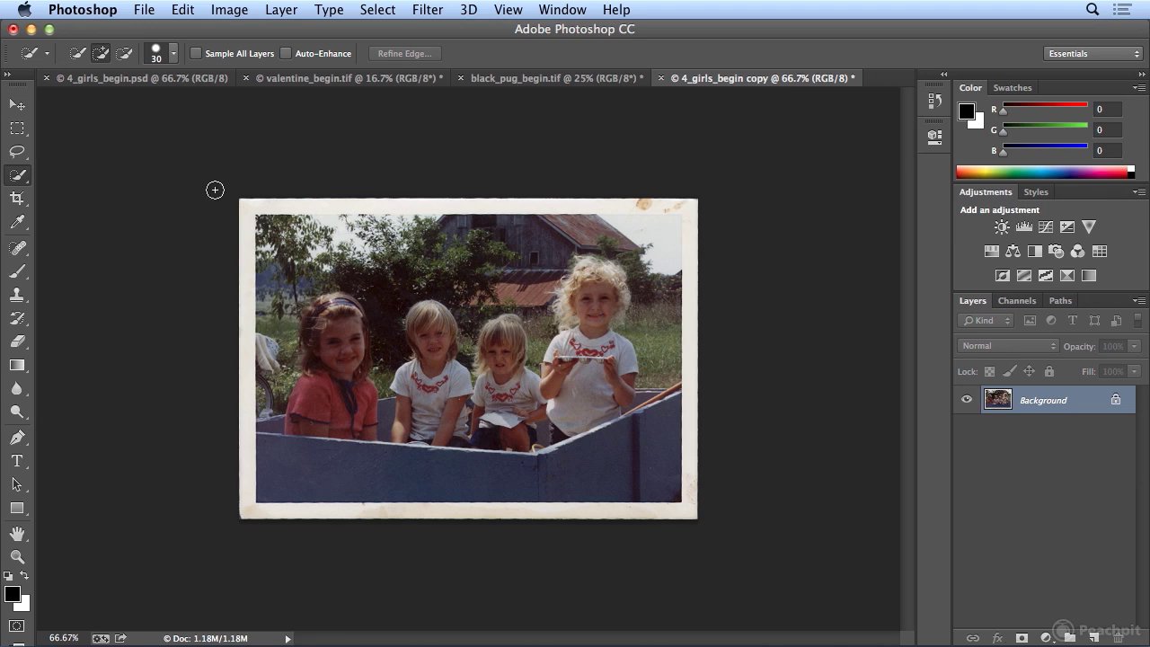
# Step: Activate the Crop tool on the corrected 4_girls_begin copy photo
pyautogui.click(18, 199)
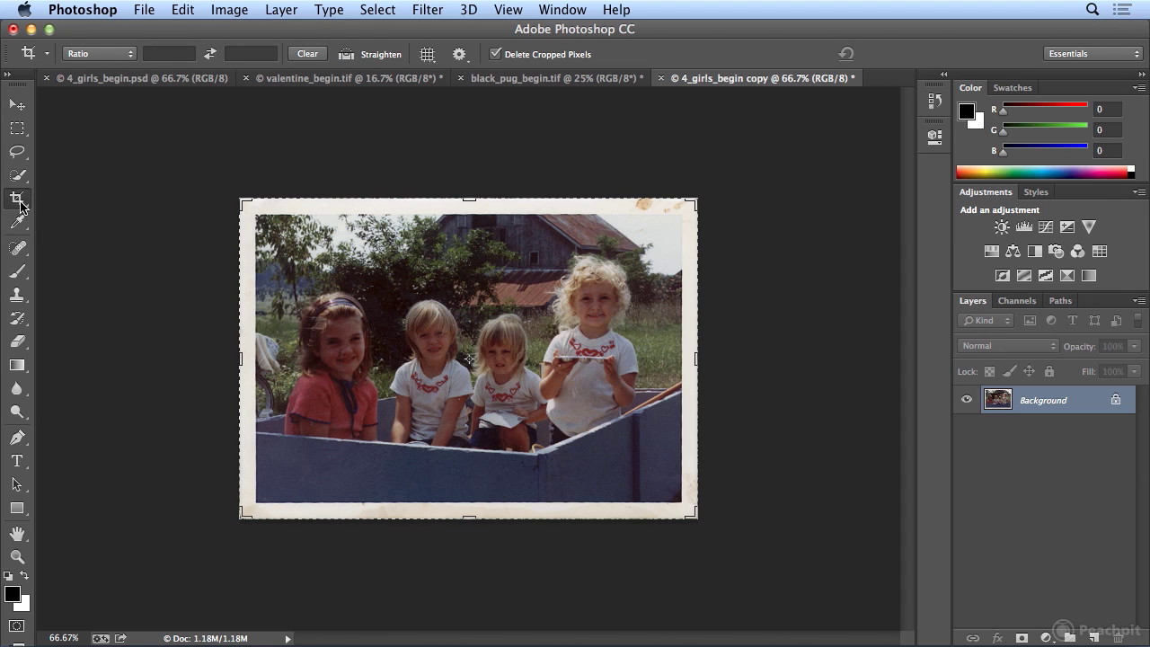